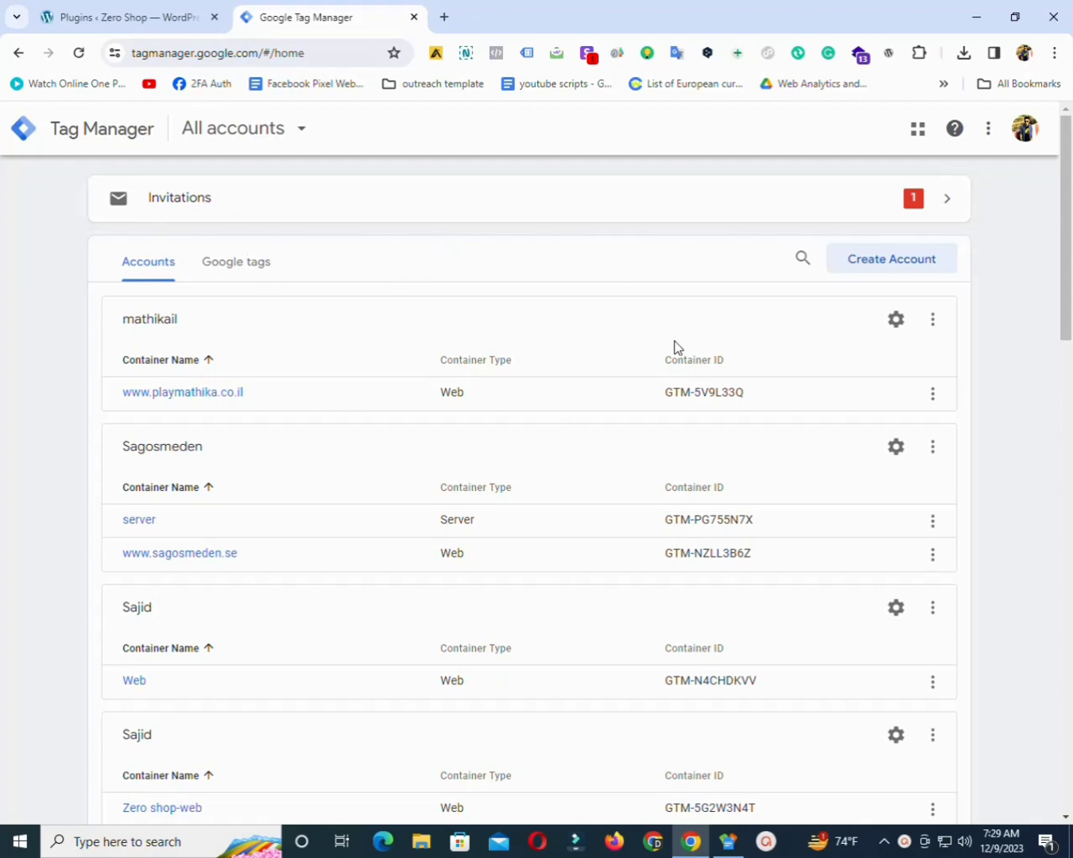
# Create a new account with the account name, country United States, and Web container 'zero shop-web'
pyautogui.click(863, 278)
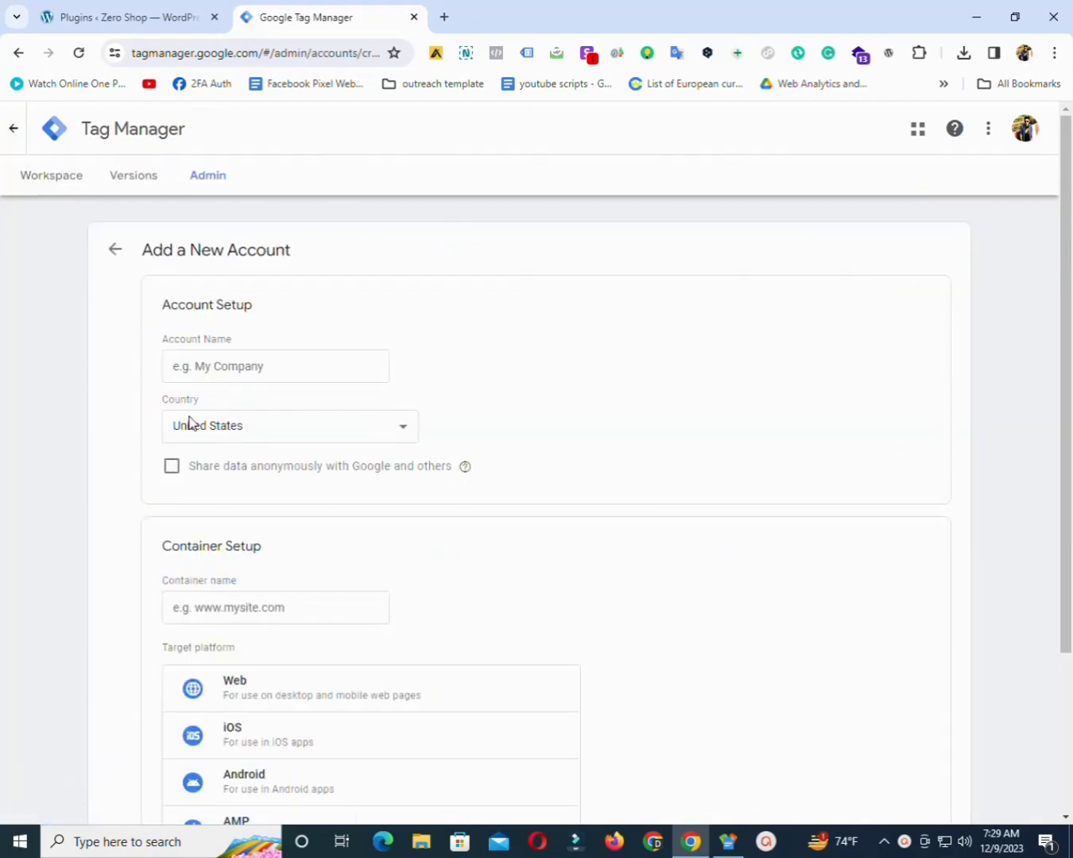
pyautogui.click(244, 368)
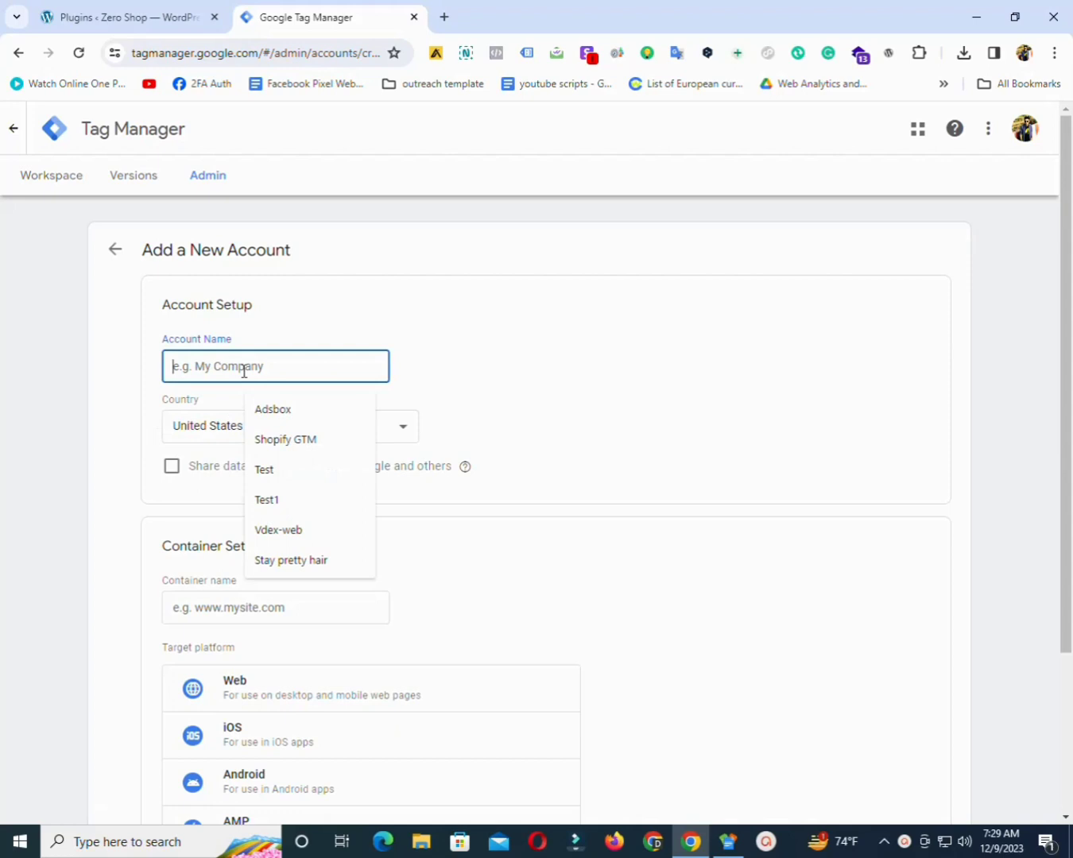
pyautogui.write('Sajid')
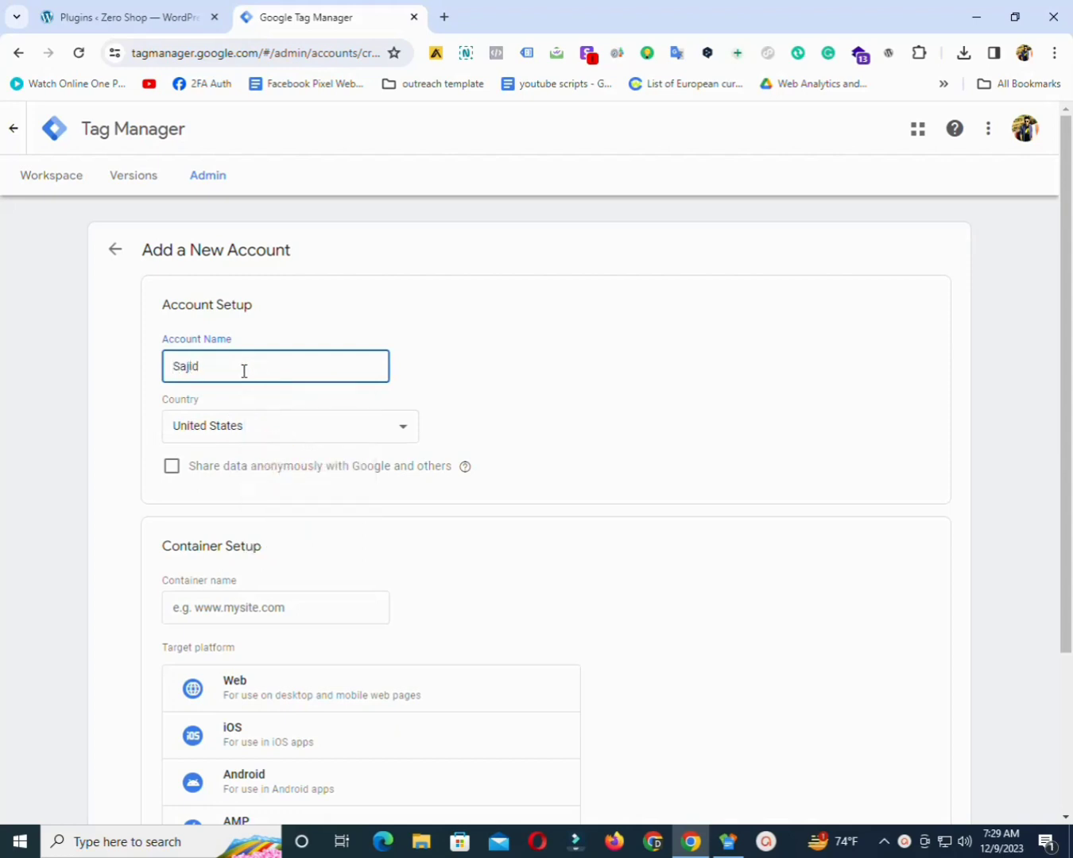
pyautogui.scroll(-2, 1058, 542)
pyautogui.click(271, 437)
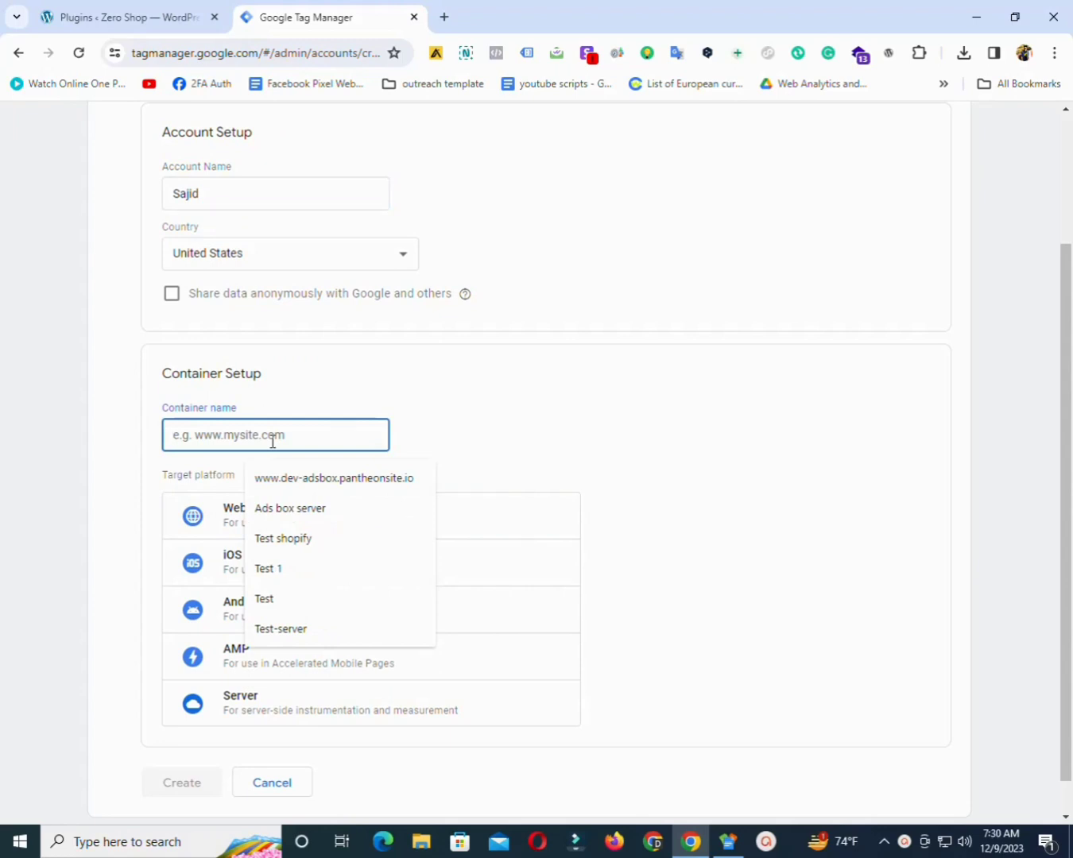
pyautogui.write('zero shop-web')
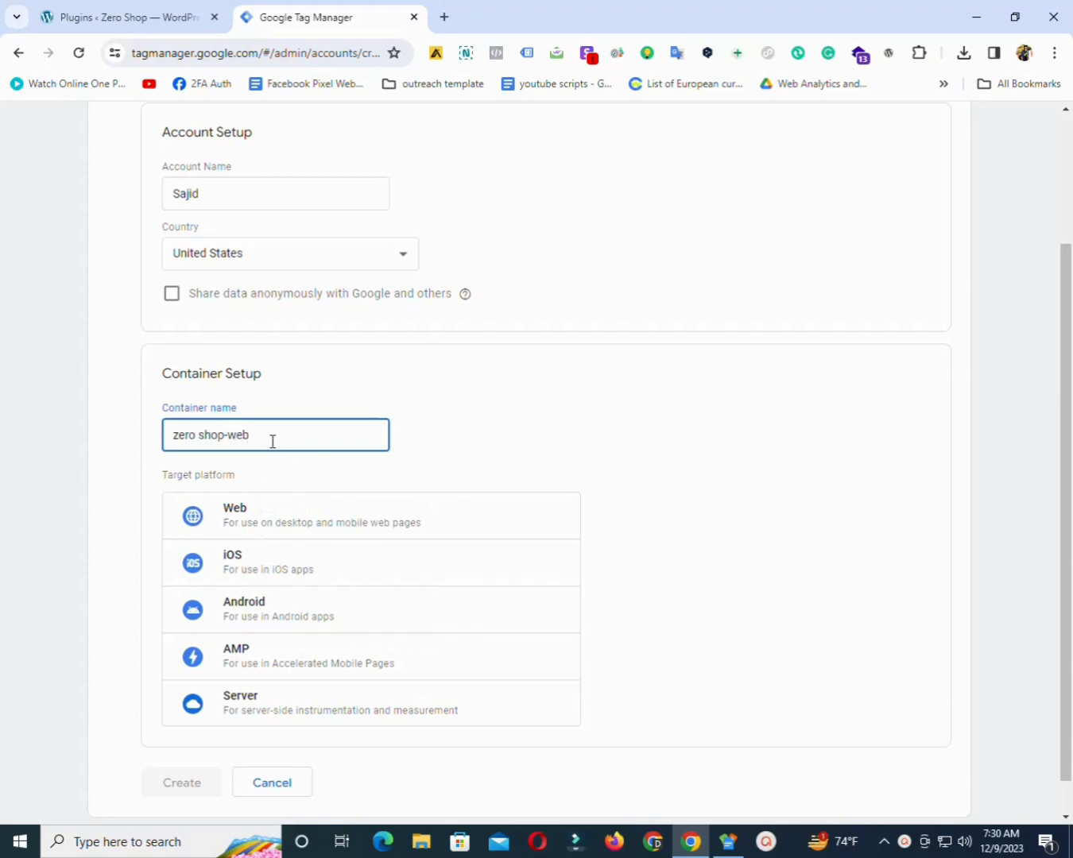
pyautogui.click(298, 514)
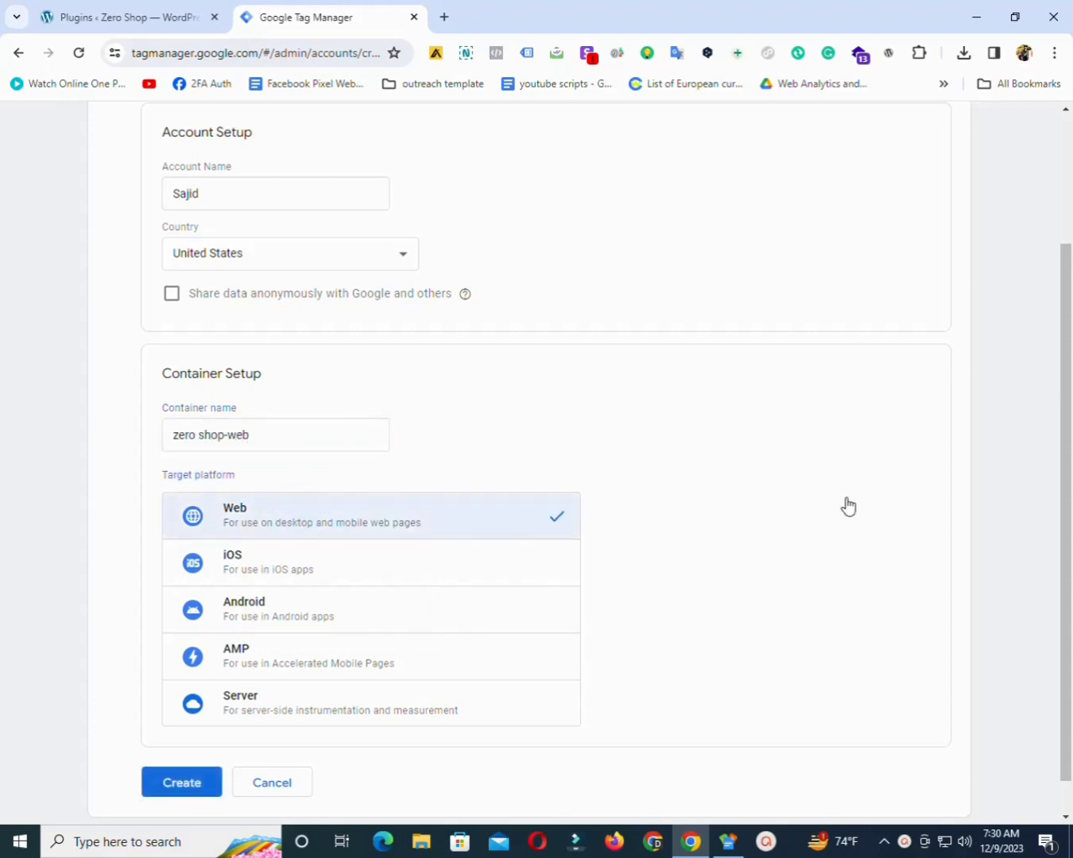
pyautogui.scroll(-1, 845, 505)
pyautogui.click(184, 750)
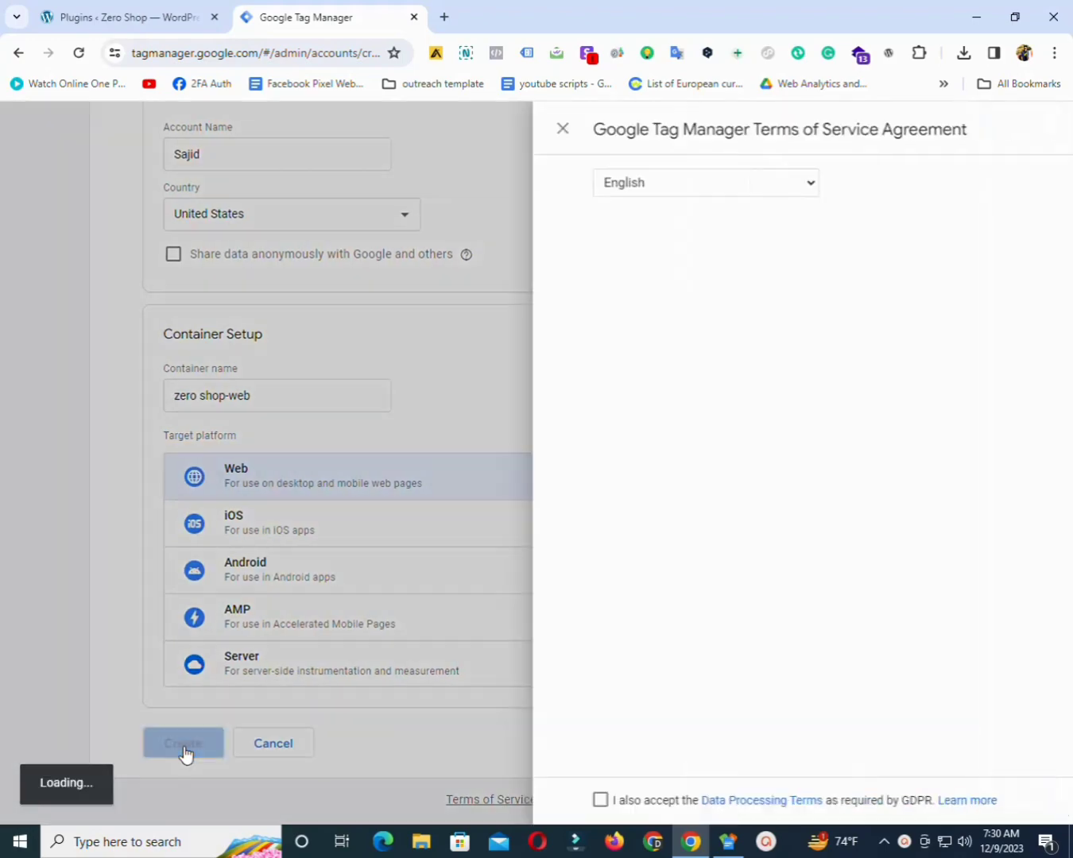
# Accept the GDPR data processing terms and Terms of Service to create container GTM-T74HCMTN
pyautogui.scroll(-4, 1066, 482)
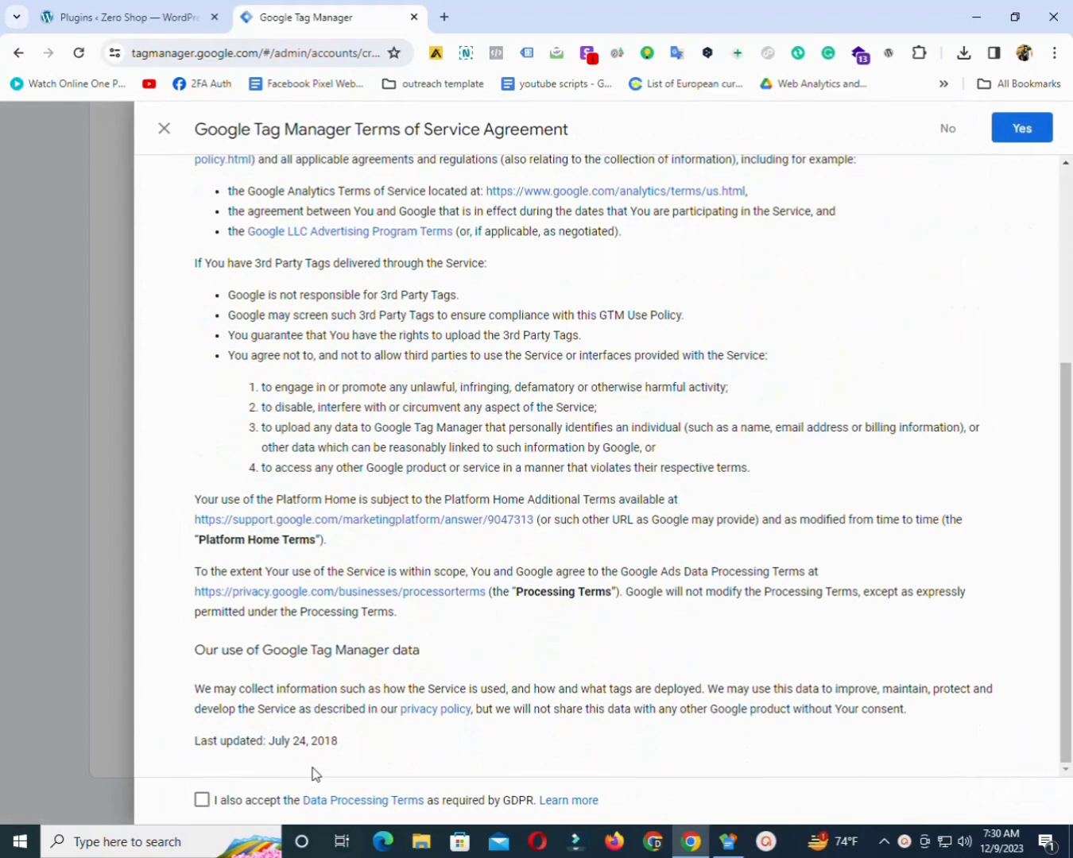
pyautogui.click(200, 801)
pyautogui.click(1013, 134)
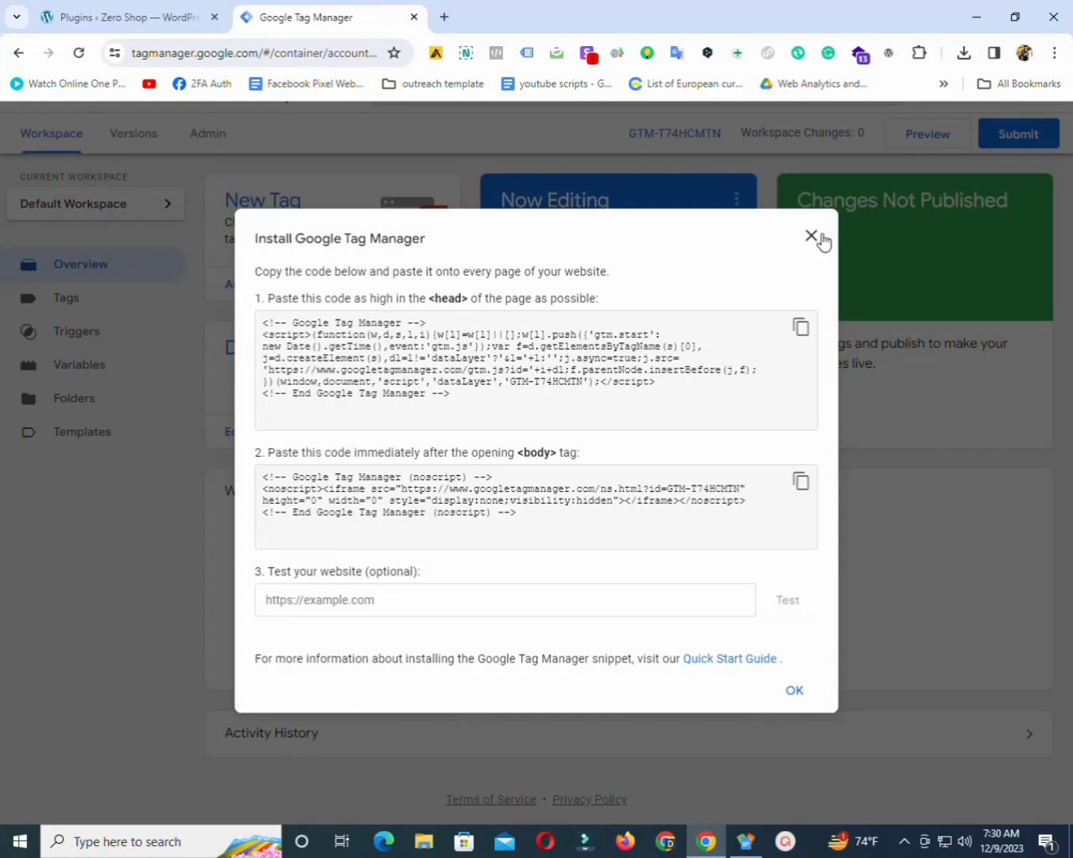
# In WordPress, search the plugin directory for 'gtm4wp'
pyautogui.click(143, 8)
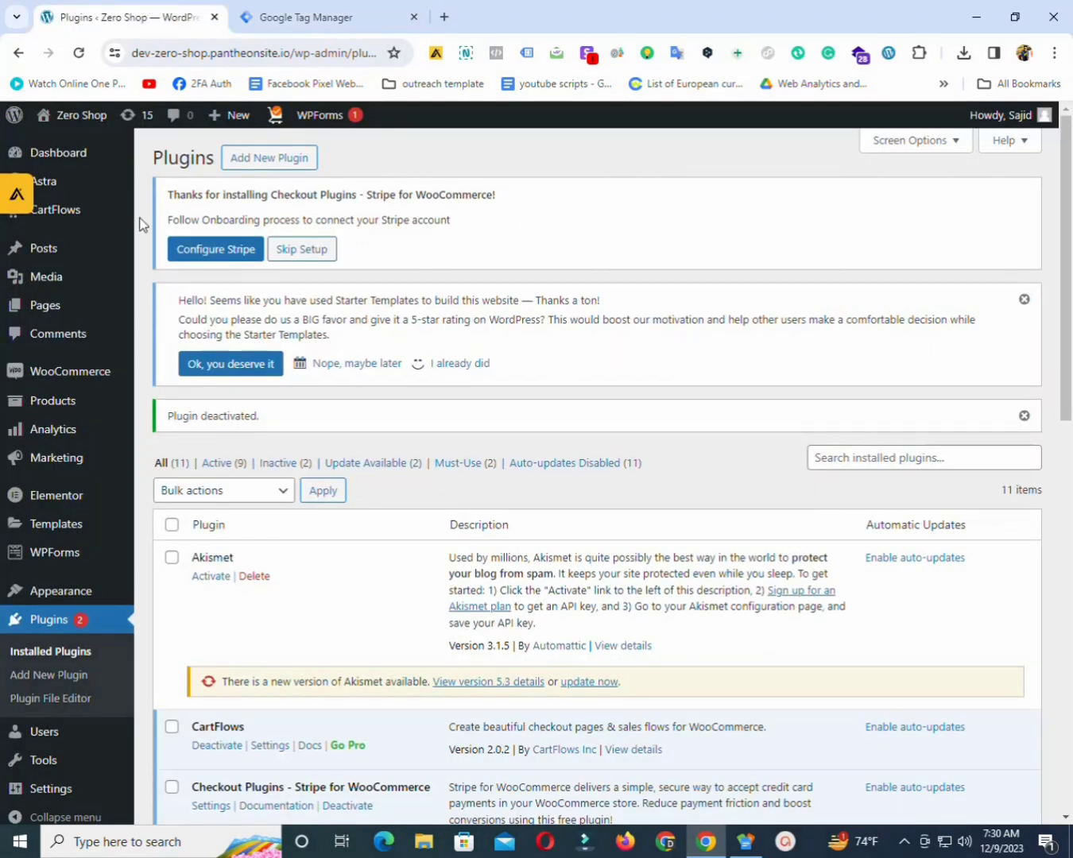
pyautogui.scroll(-3, 139, 223)
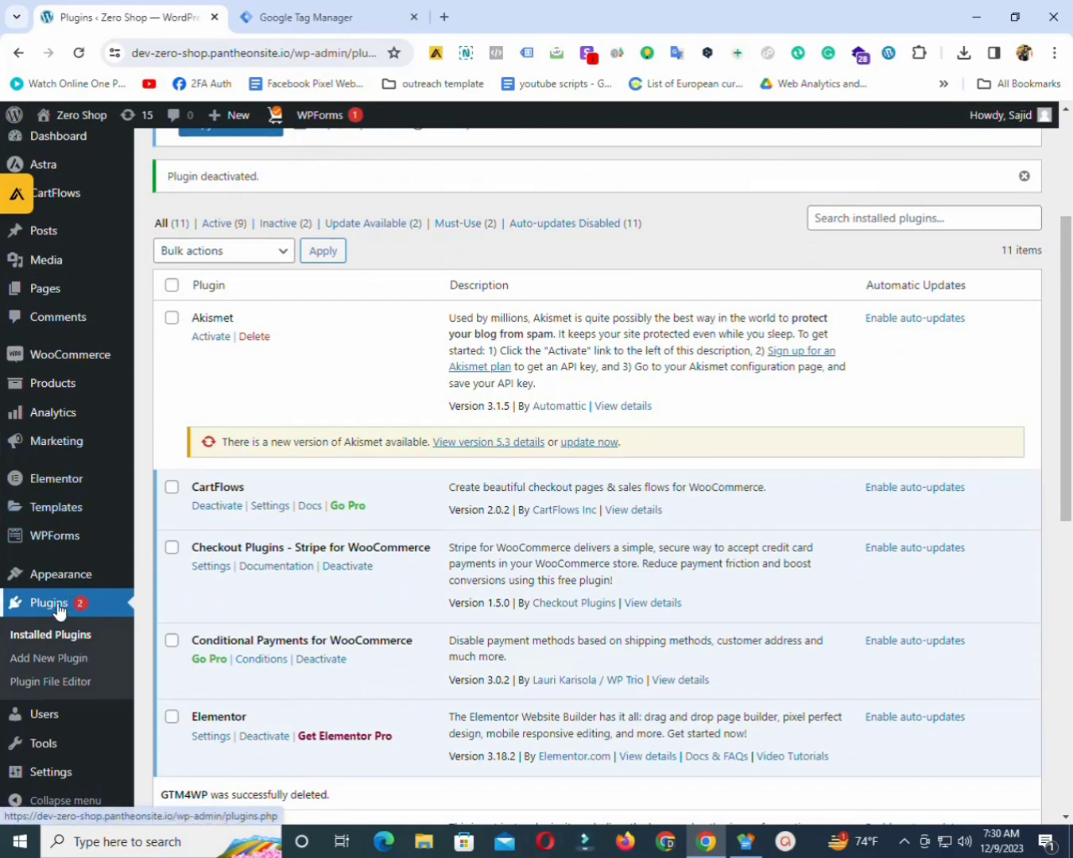
pyautogui.click(71, 663)
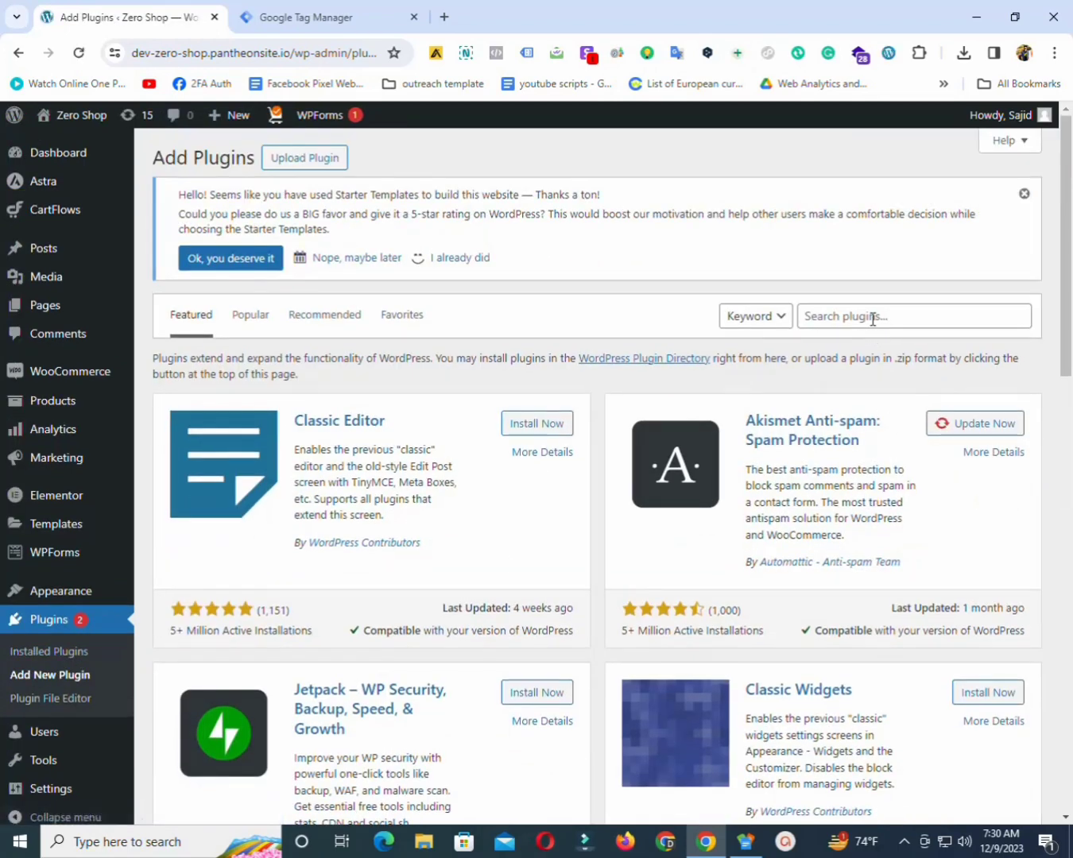
pyautogui.click(872, 318)
pyautogui.write('gtm4wp')
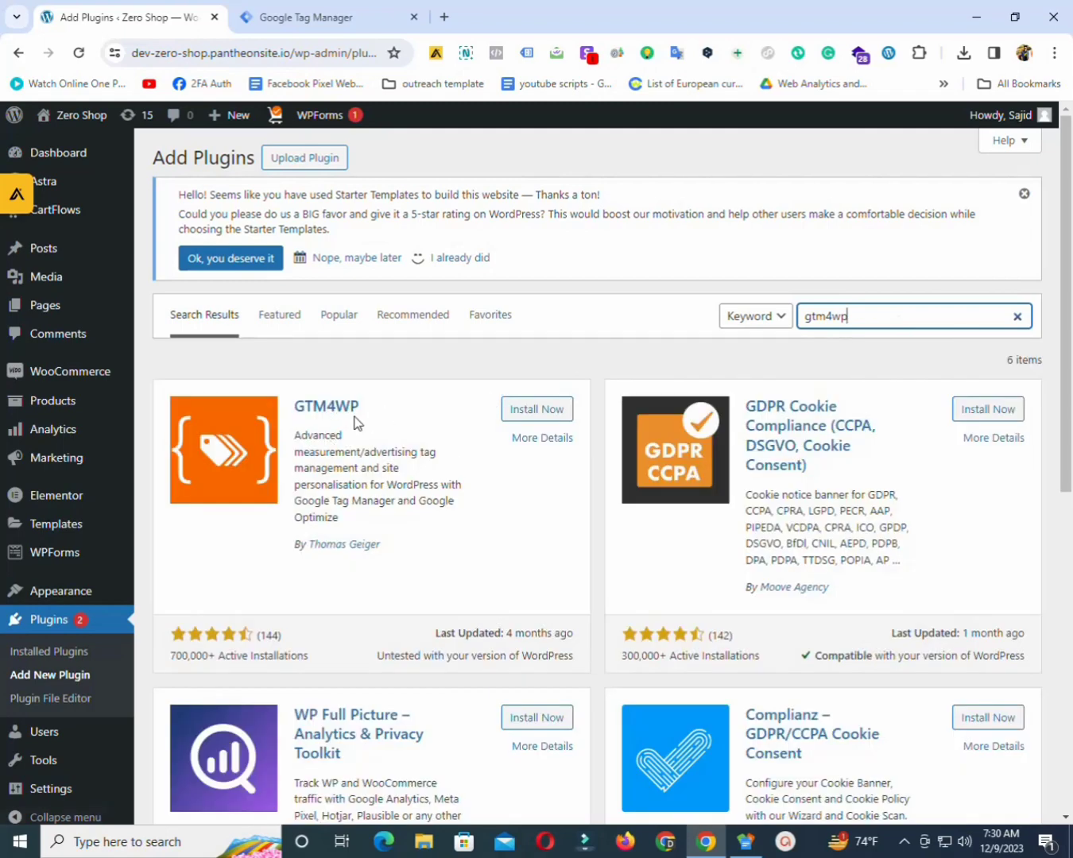
# Install and activate the GTM4WP plugin, then open its settings page
pyautogui.click(538, 411)
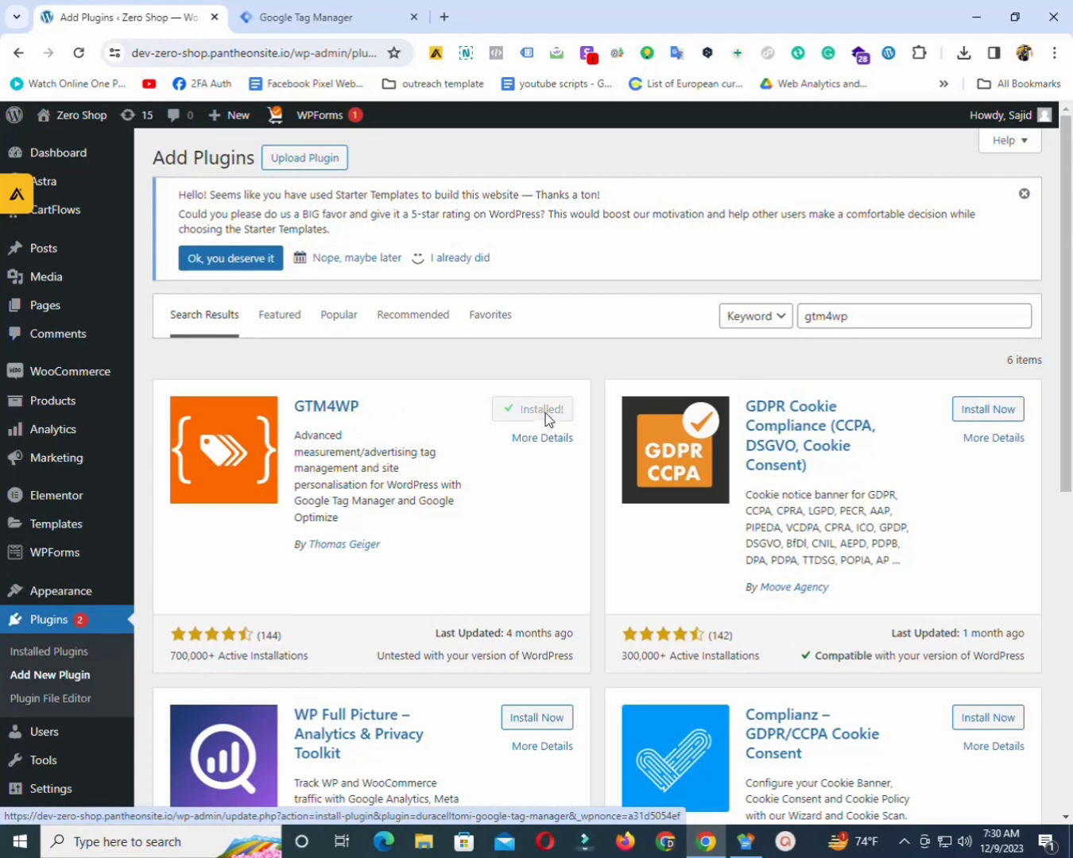
pyautogui.click(543, 411)
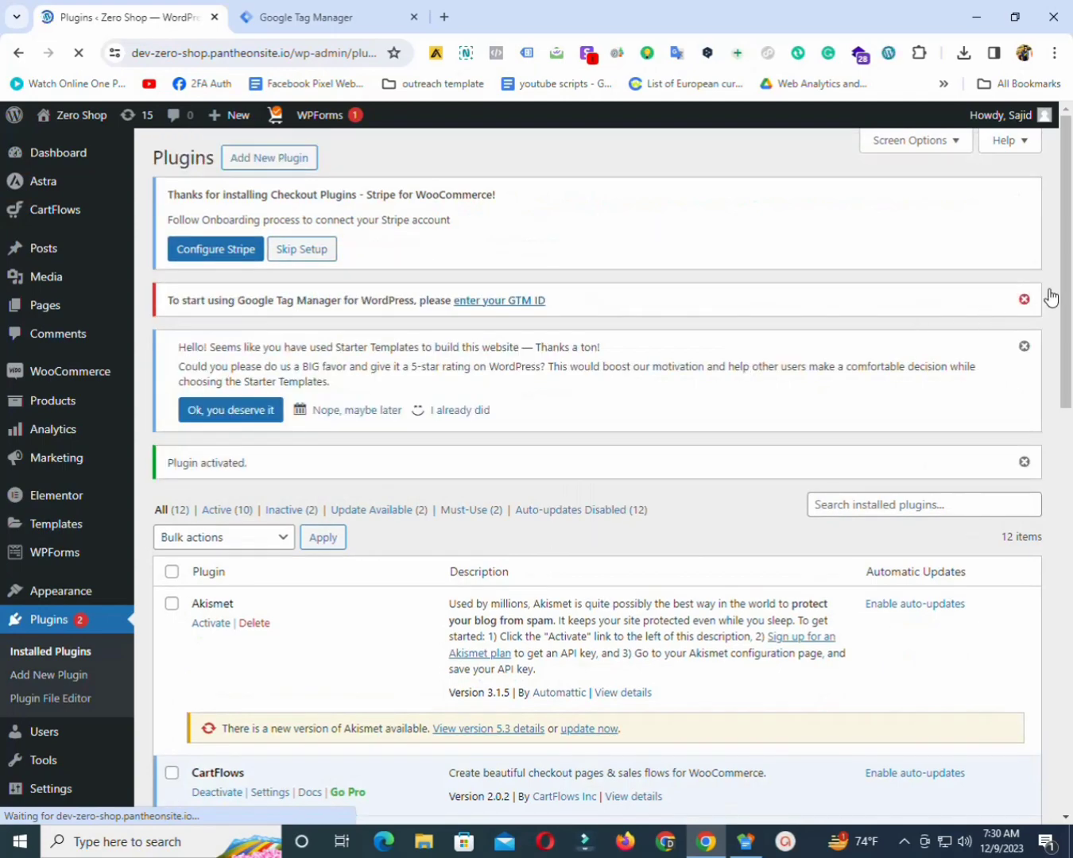
pyautogui.moveTo(1064, 299); pyautogui.dragTo(1070, 507)
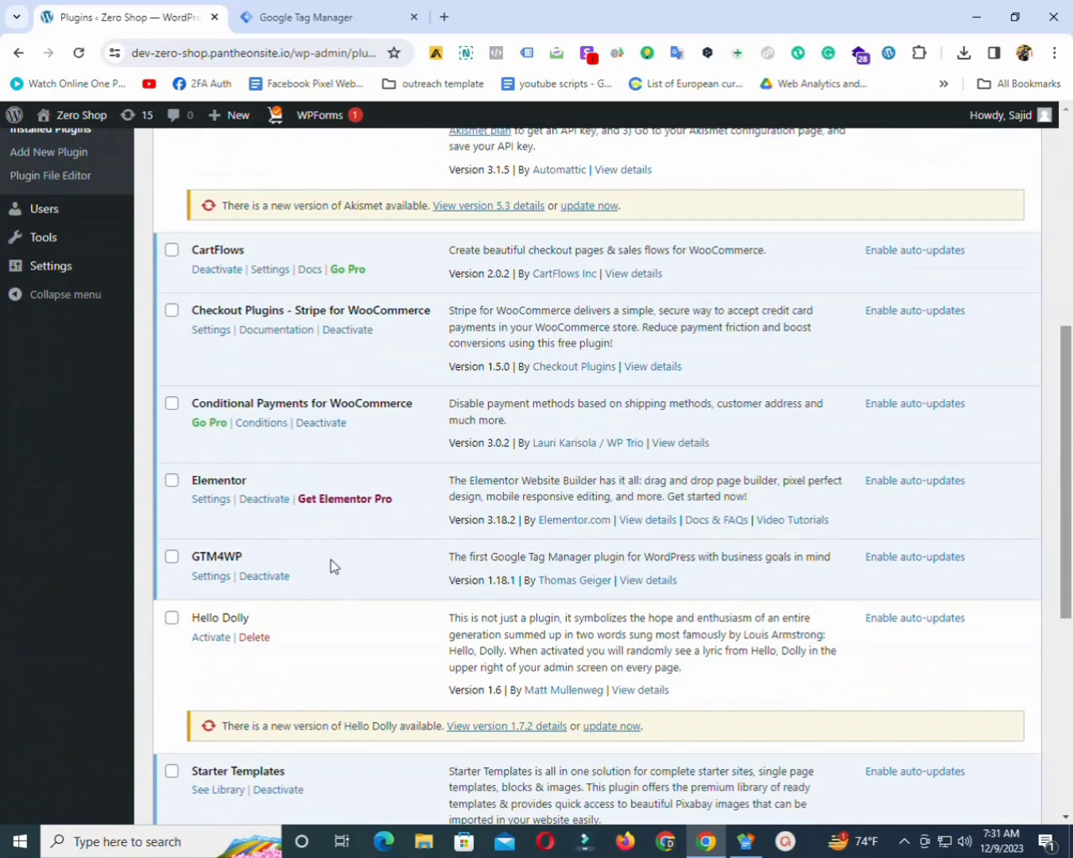
pyautogui.click(220, 583)
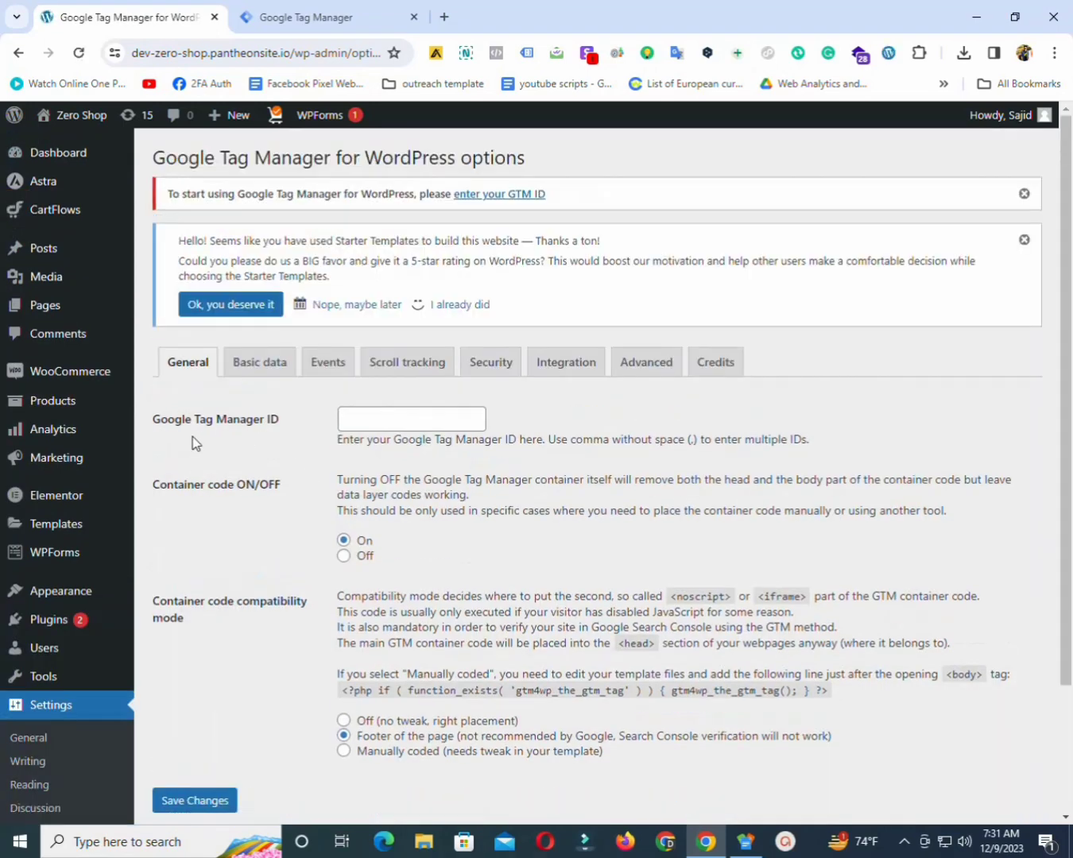
# Copy the container ID GTM-T74HCMTN from the GTM install code
pyautogui.click(325, 8)
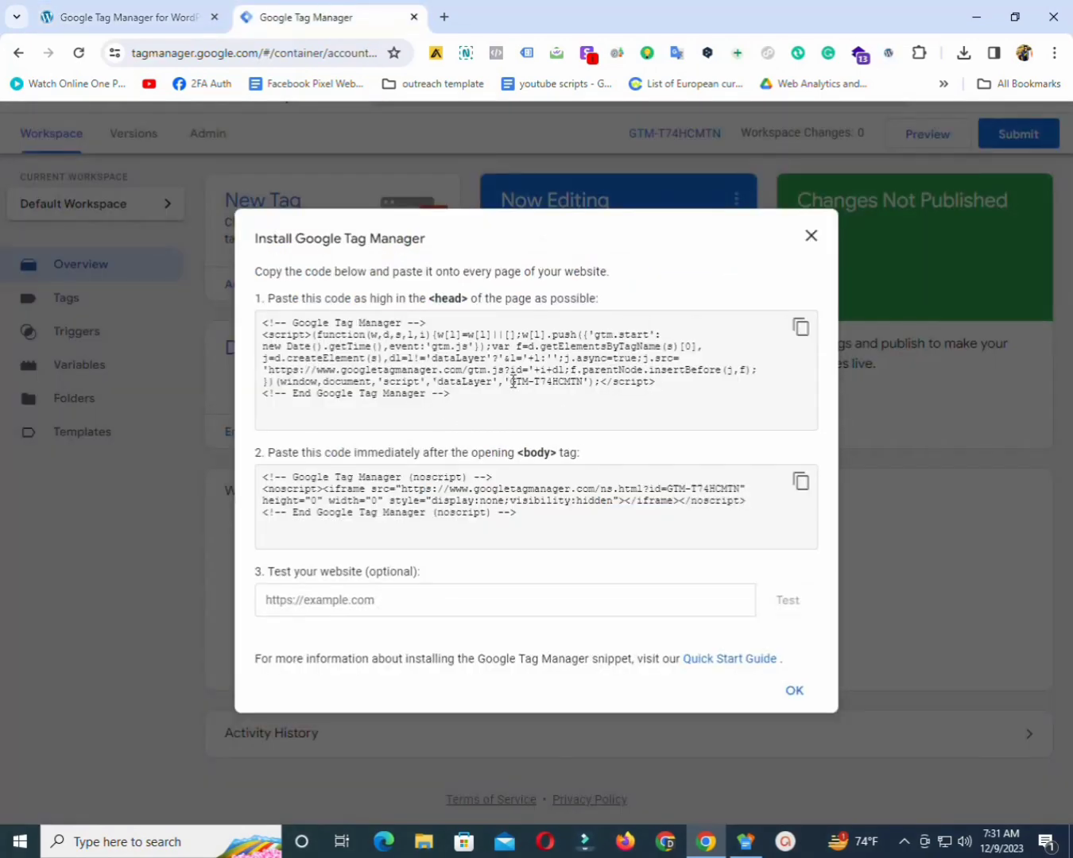
pyautogui.moveTo(513, 382); pyautogui.dragTo(579, 382)
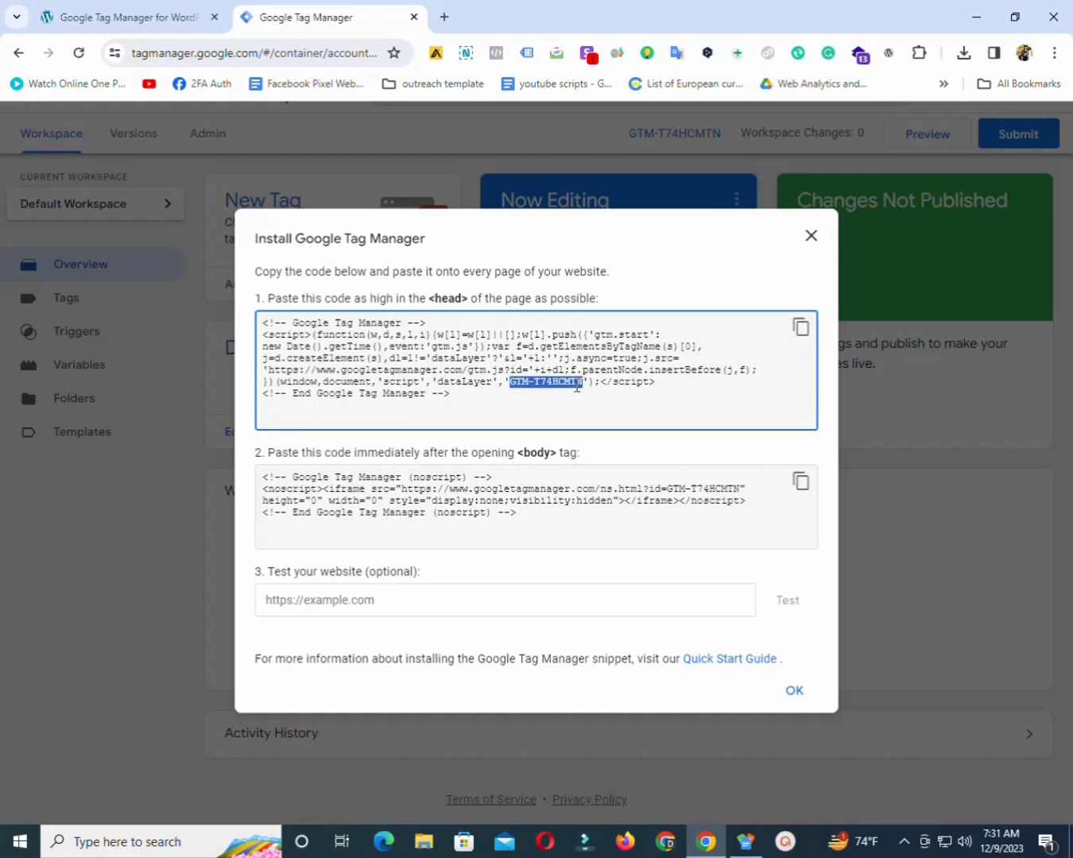
pyautogui.rightClick(577, 388)
pyautogui.click(607, 402)
# Save GTM-T74HCMTN as the GTM4WP Google Tag Manager ID with container code On
pyautogui.click(127, 17)
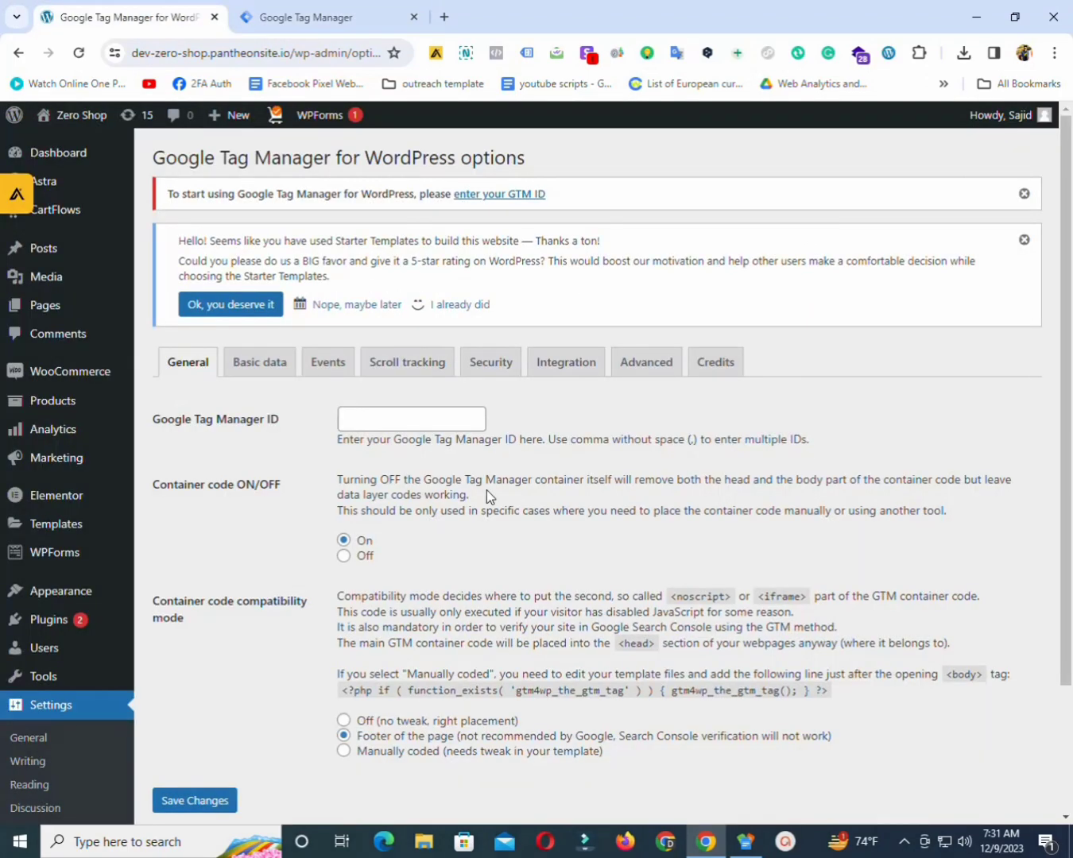
pyautogui.click(446, 421)
pyautogui.hotkey('ctrl', 'v')
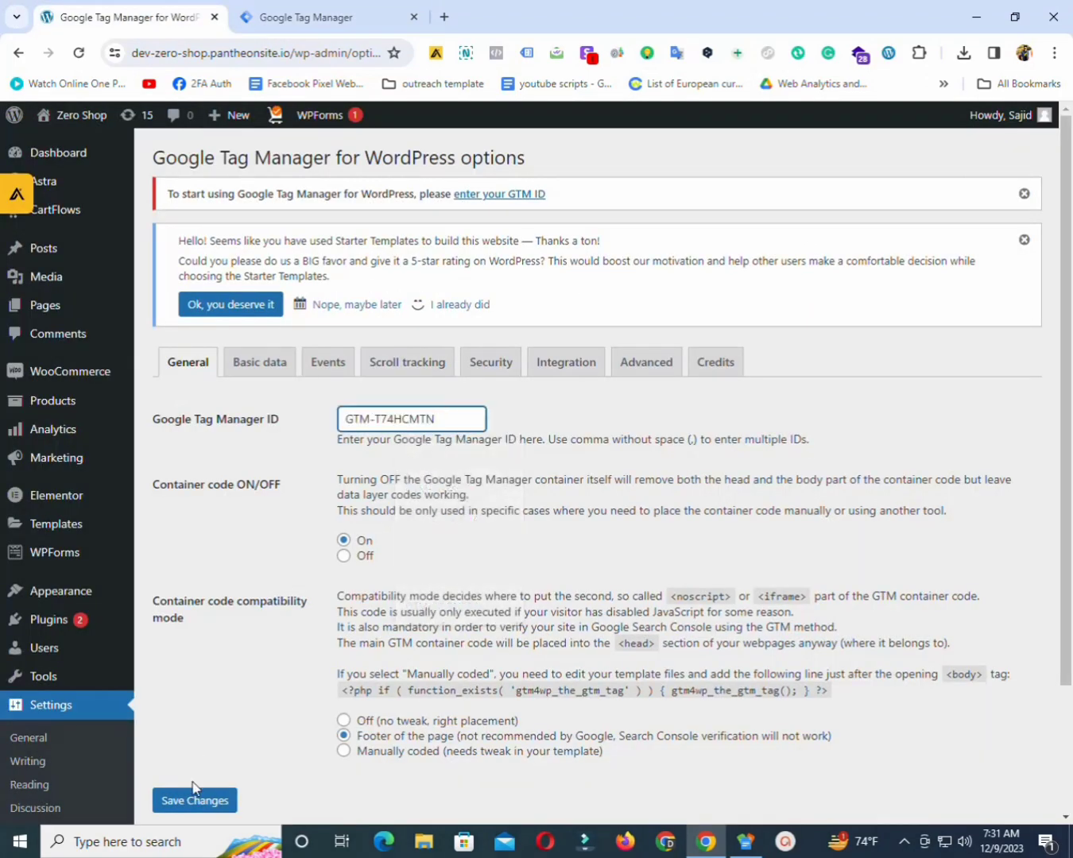
pyautogui.click(199, 803)
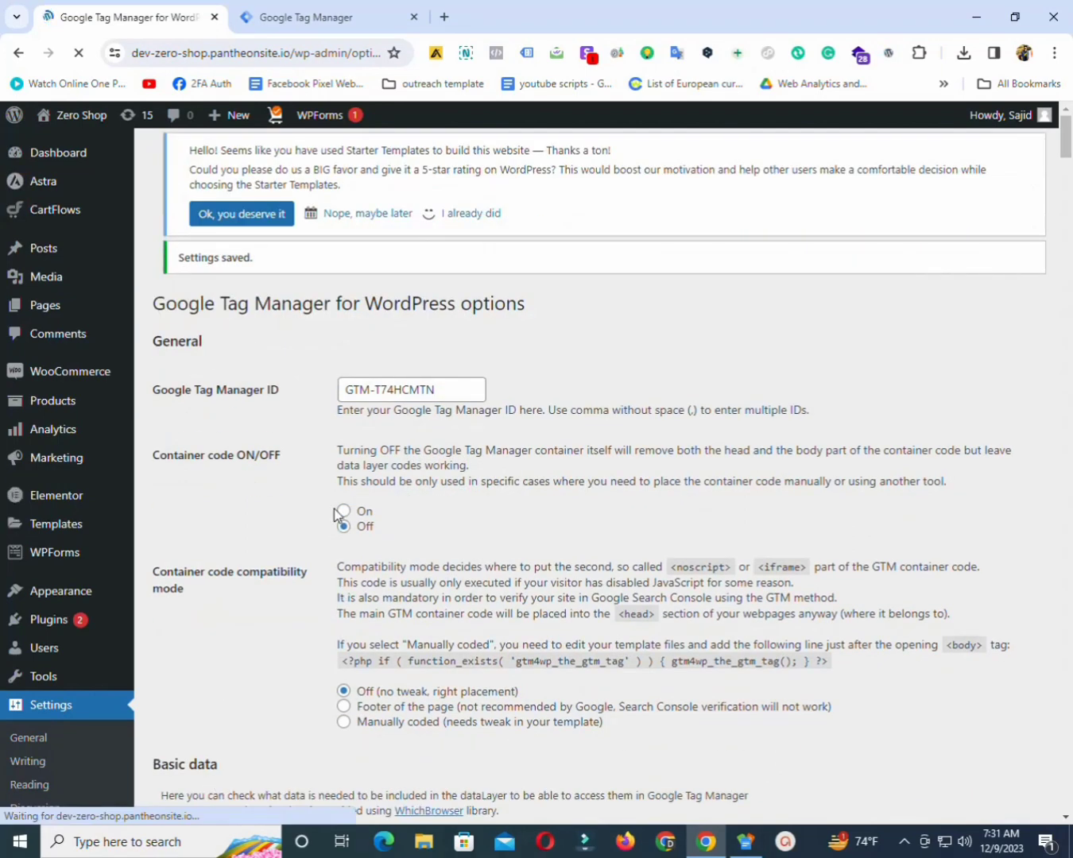
pyautogui.click(344, 540)
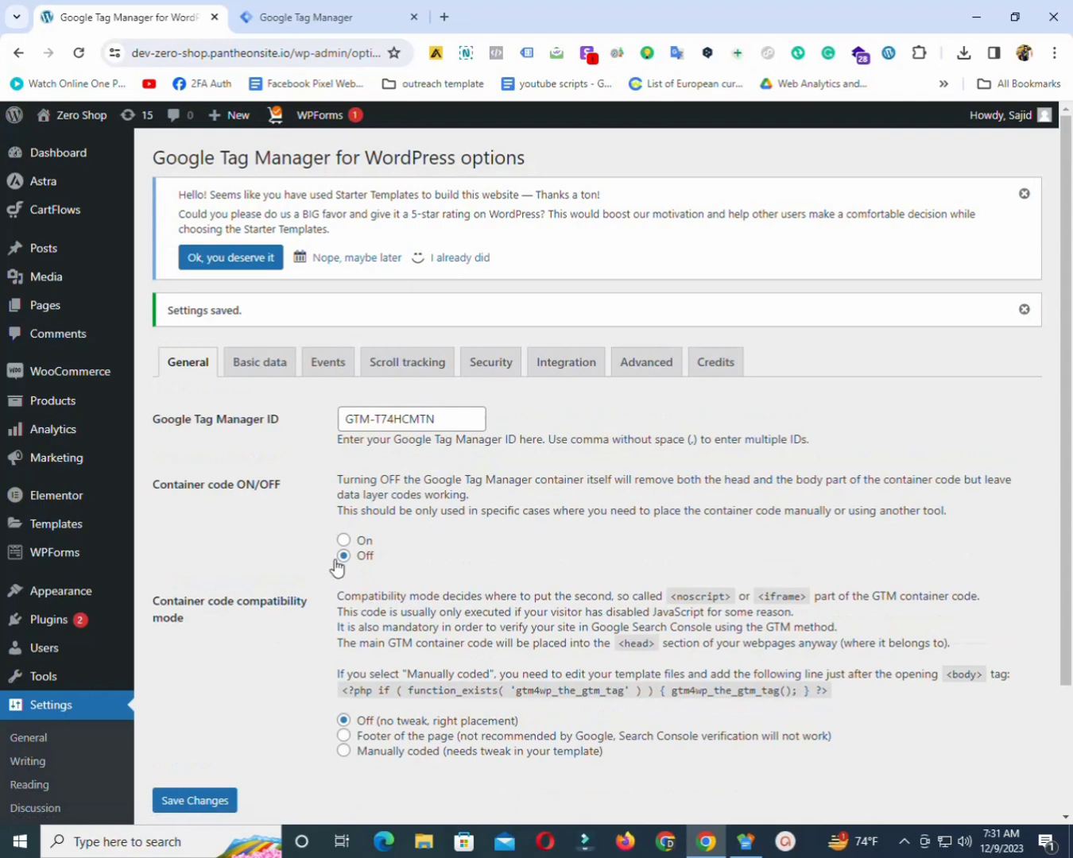
pyautogui.click(200, 803)
# Enable WooCommerce enhanced e-commerce tracking, customer data and order data in the data layer, and save
pyautogui.click(579, 364)
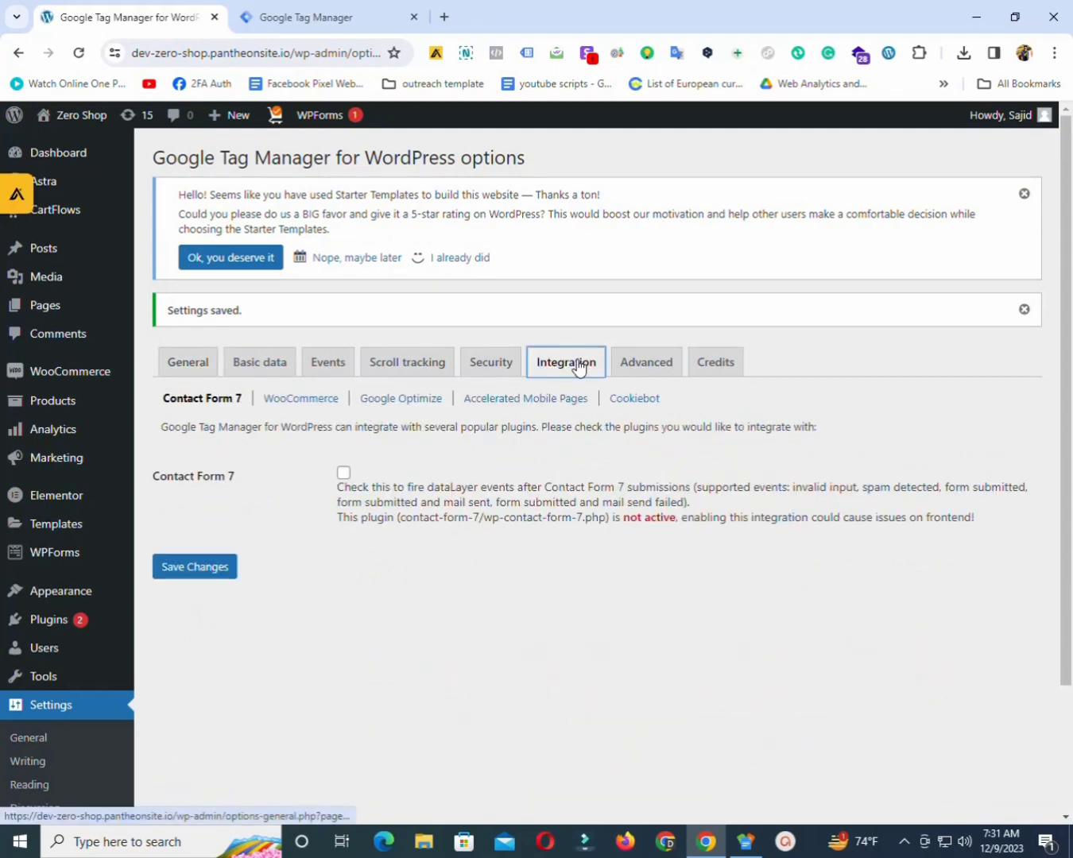
pyautogui.click(311, 405)
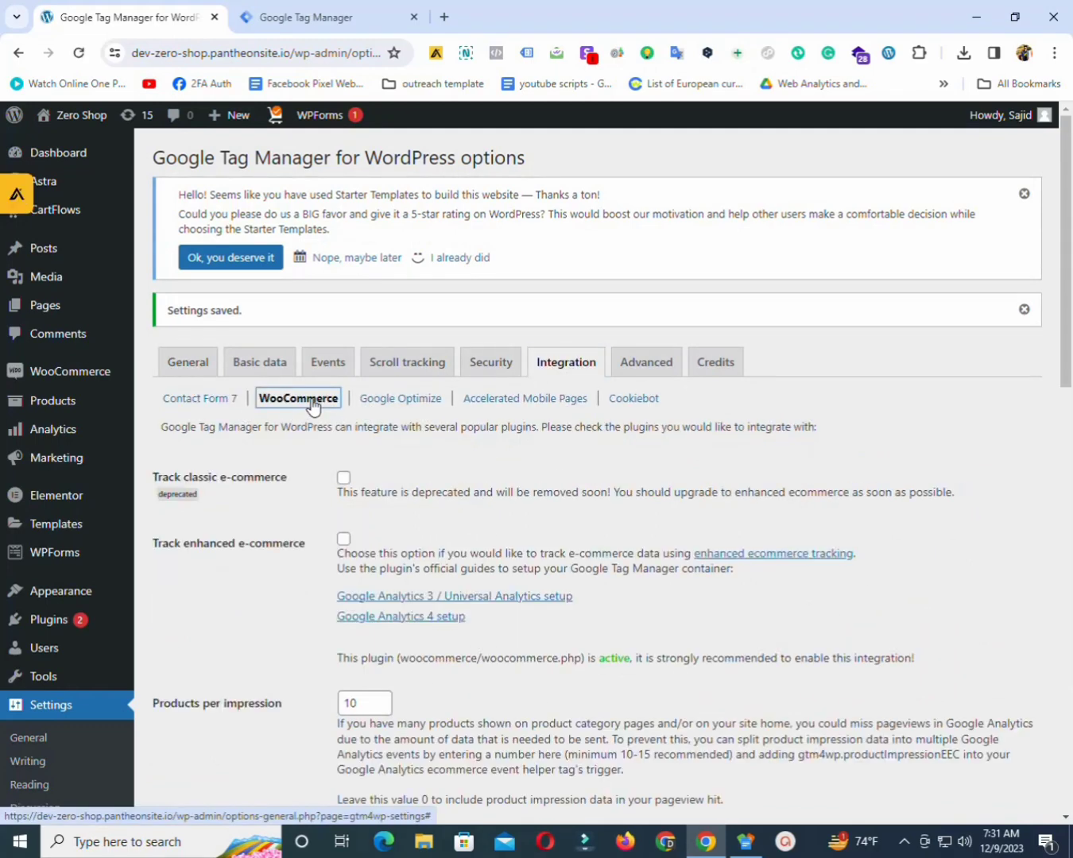
pyautogui.scroll(-3, 585, 284)
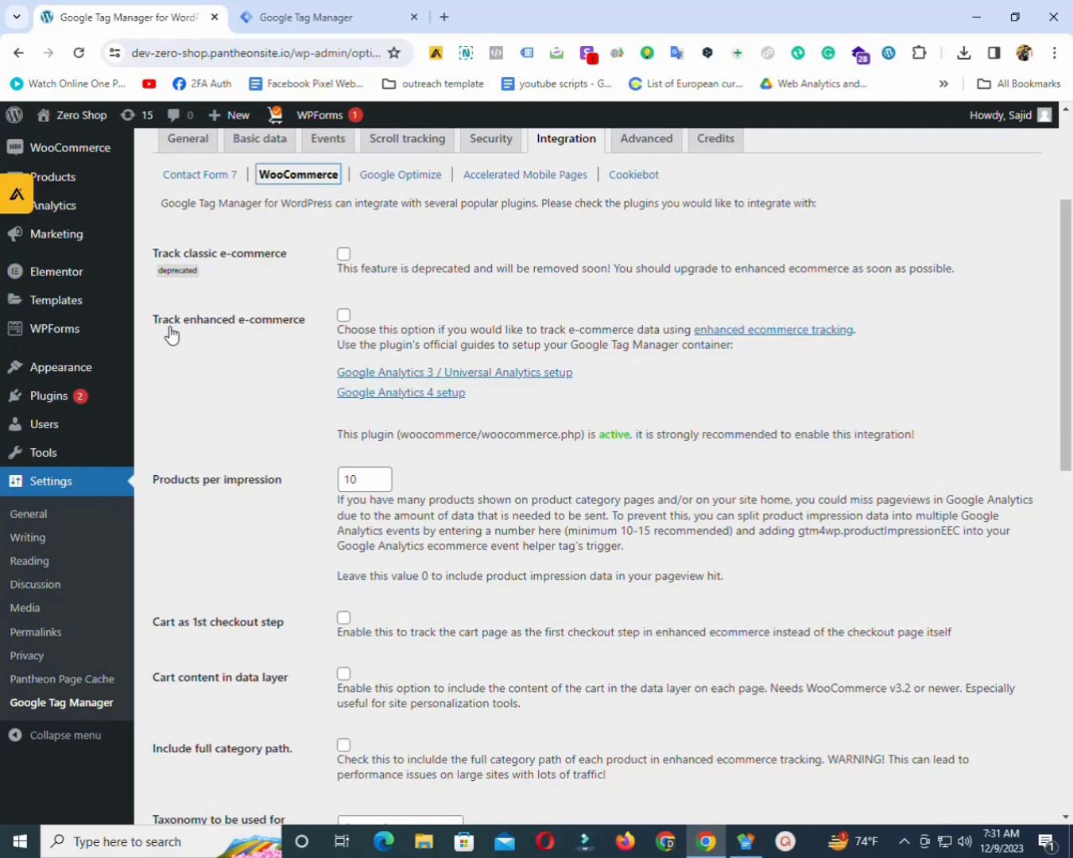
pyautogui.click(344, 314)
pyautogui.moveTo(1071, 365); pyautogui.dragTo(1071, 470)
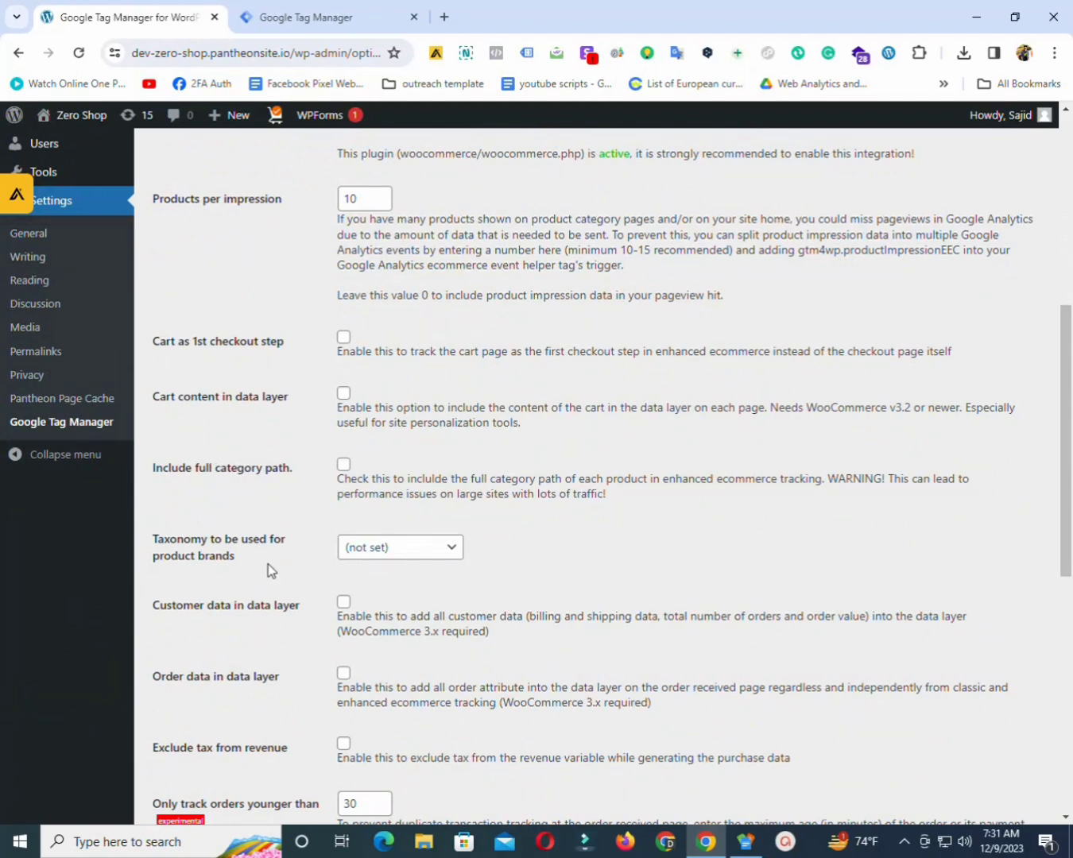
pyautogui.click(343, 603)
pyautogui.moveTo(1071, 554); pyautogui.dragTo(1071, 627)
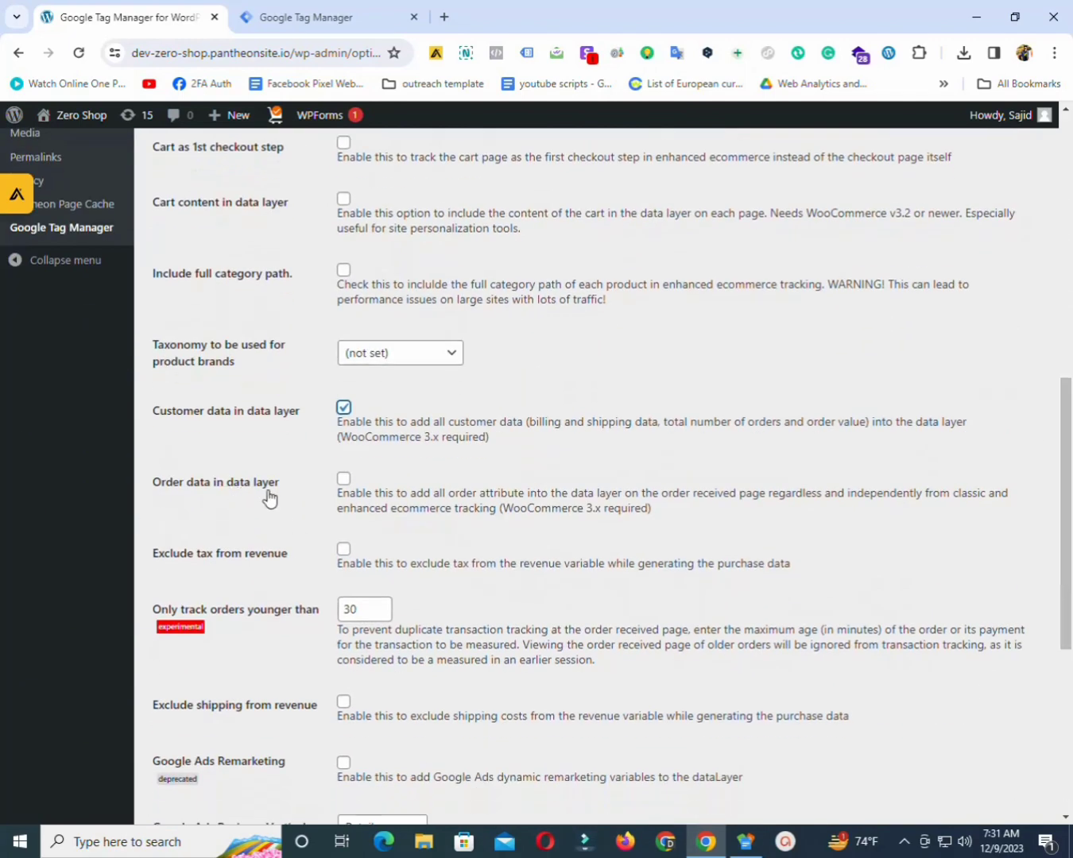
pyautogui.click(343, 481)
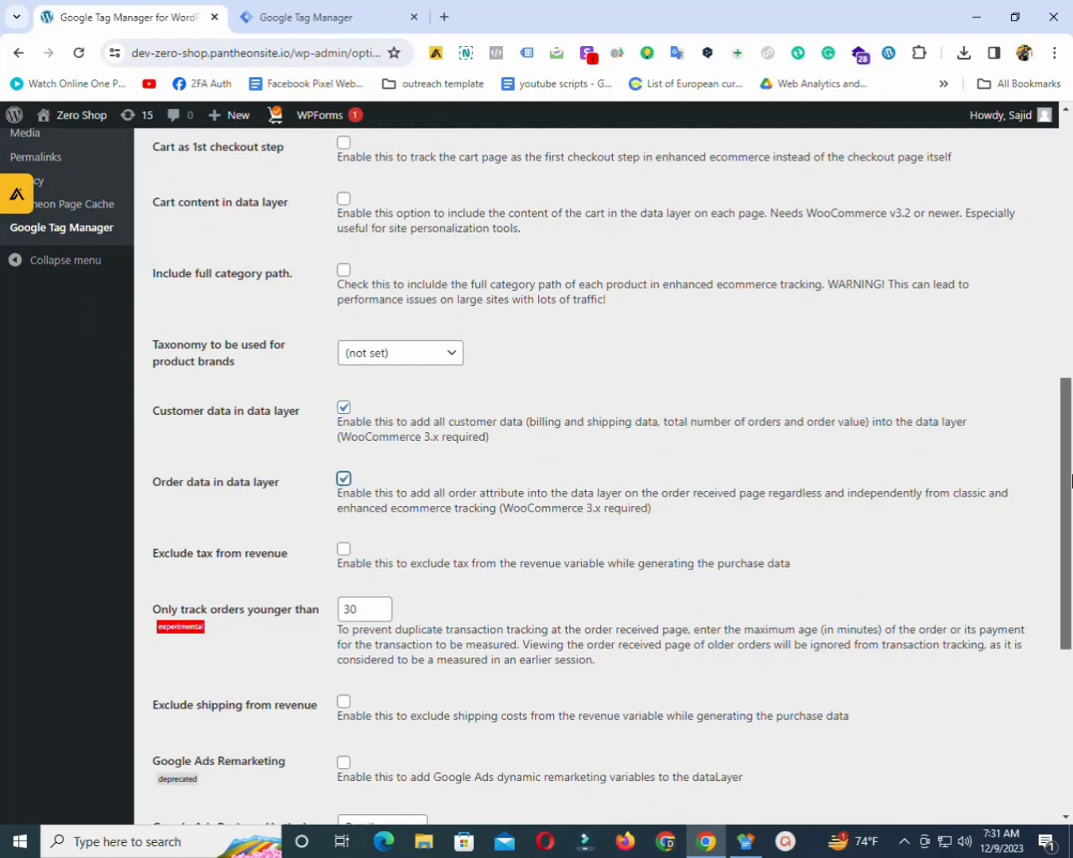
pyautogui.moveTo(1071, 471); pyautogui.dragTo(1071, 631)
pyautogui.click(194, 739)
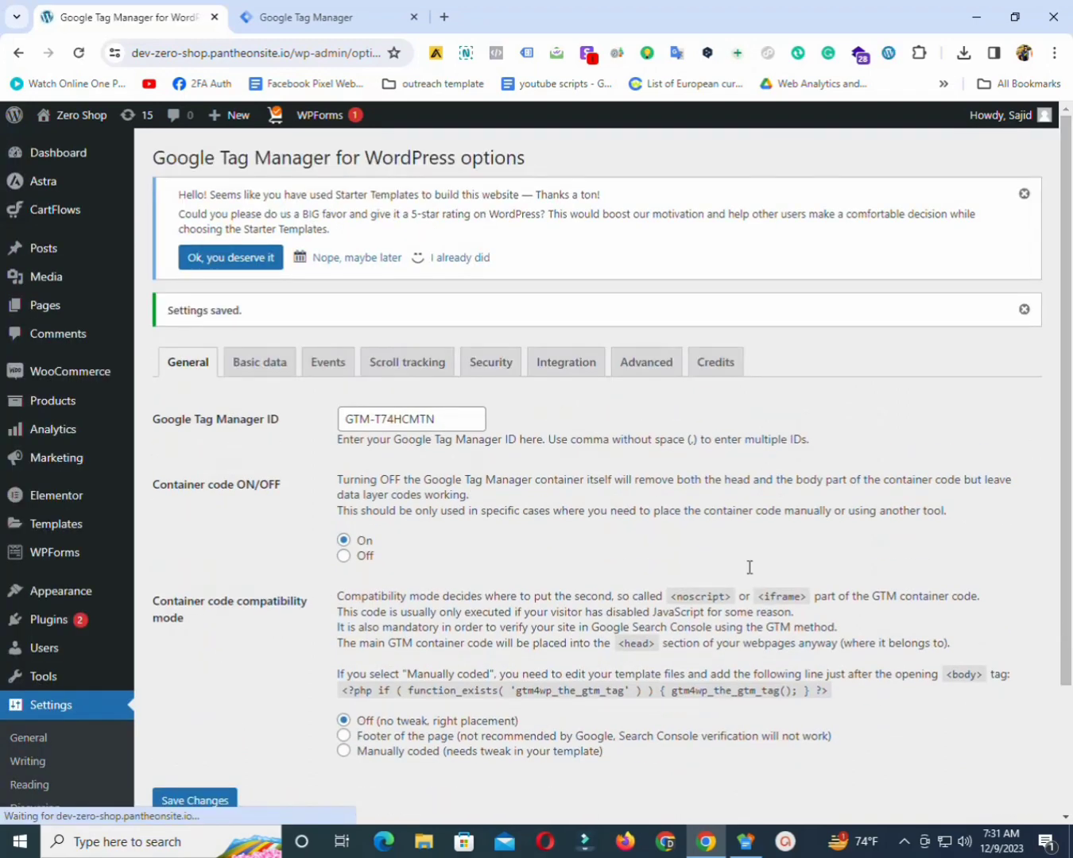
# Close the container install dialog and start GTM Preview mode
pyautogui.scroll(-2, 1068, 523)
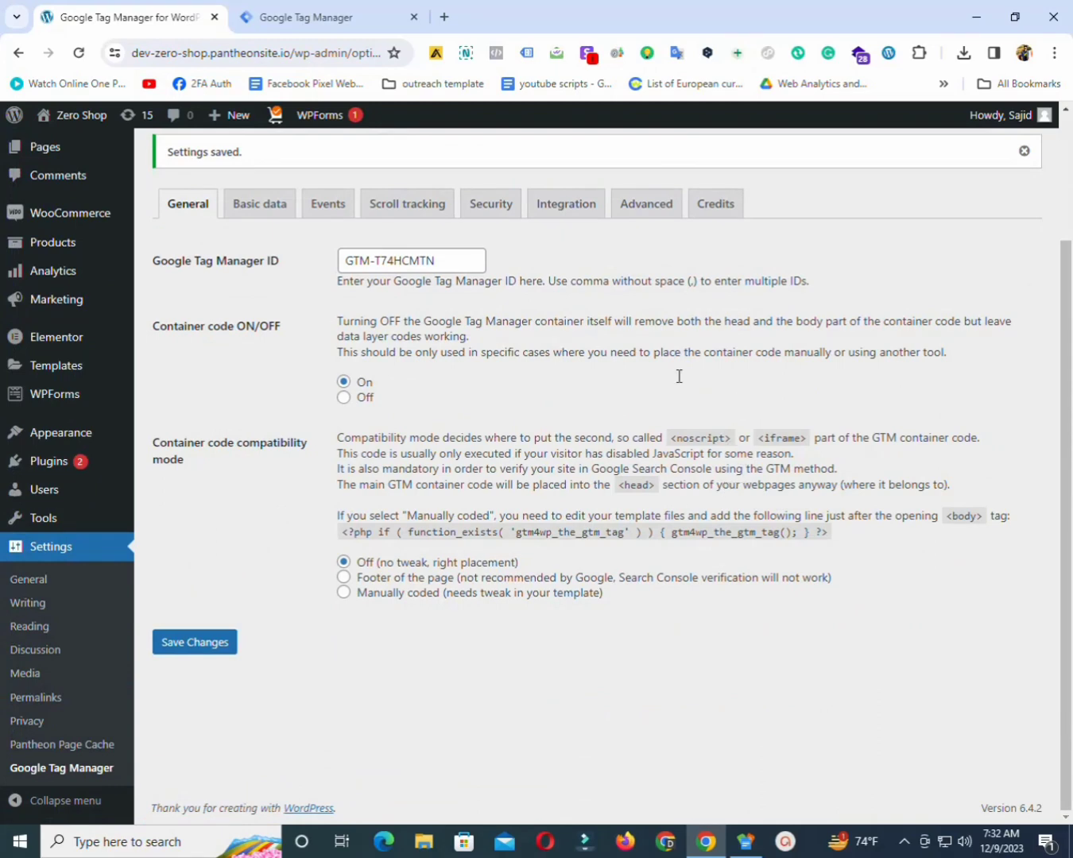
pyautogui.click(286, 15)
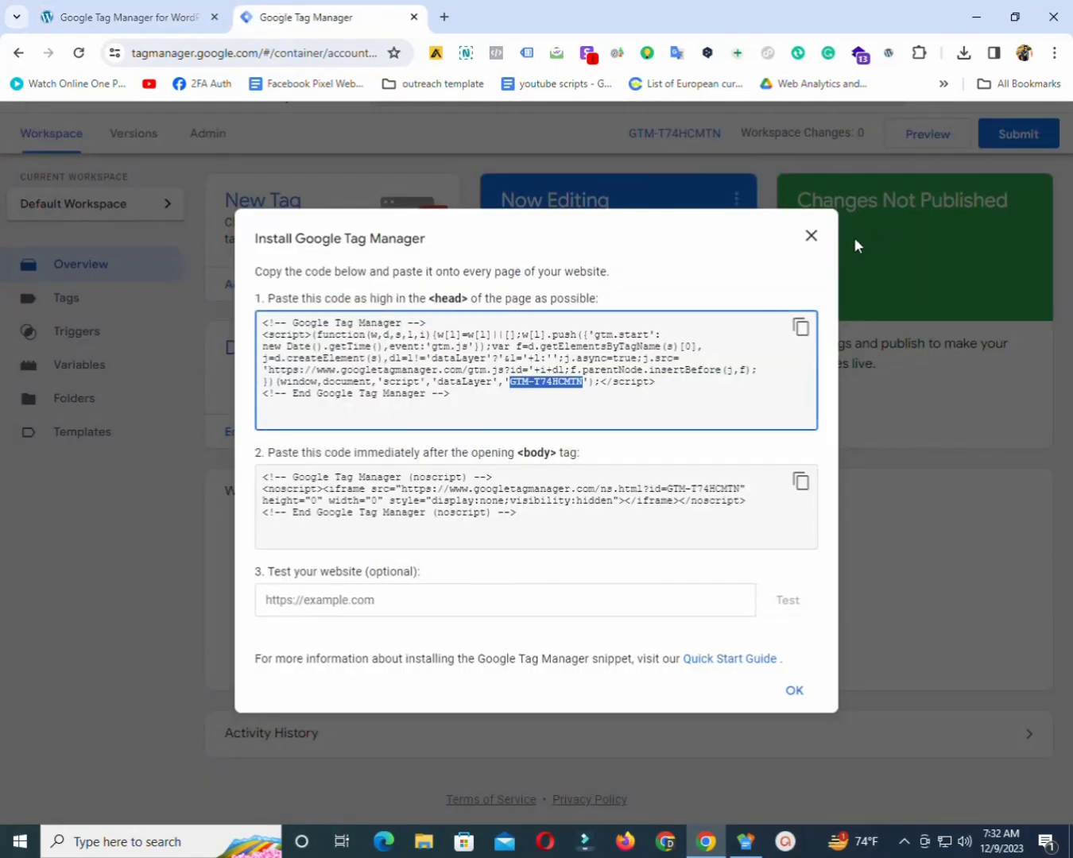
pyautogui.click(811, 237)
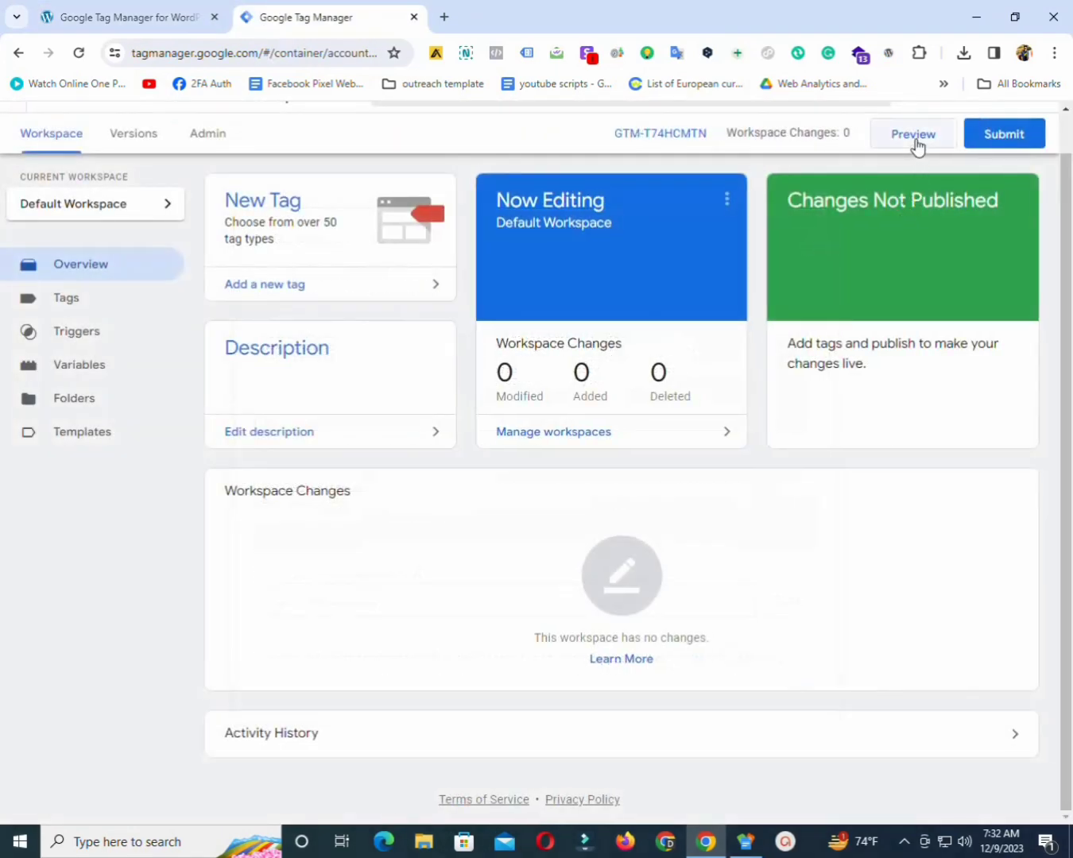
pyautogui.click(914, 135)
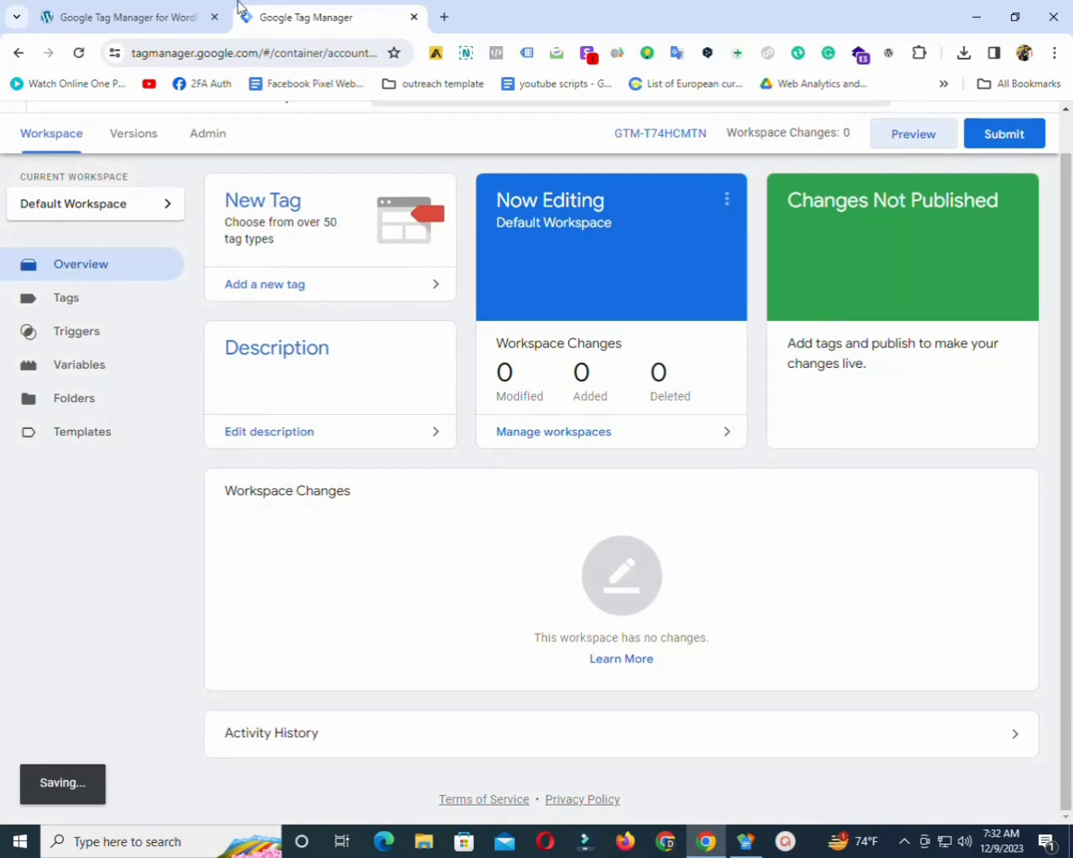
# Open the Zero Shop storefront in a new browser tab
pyautogui.click(65, 8)
pyautogui.moveTo(65, 120)
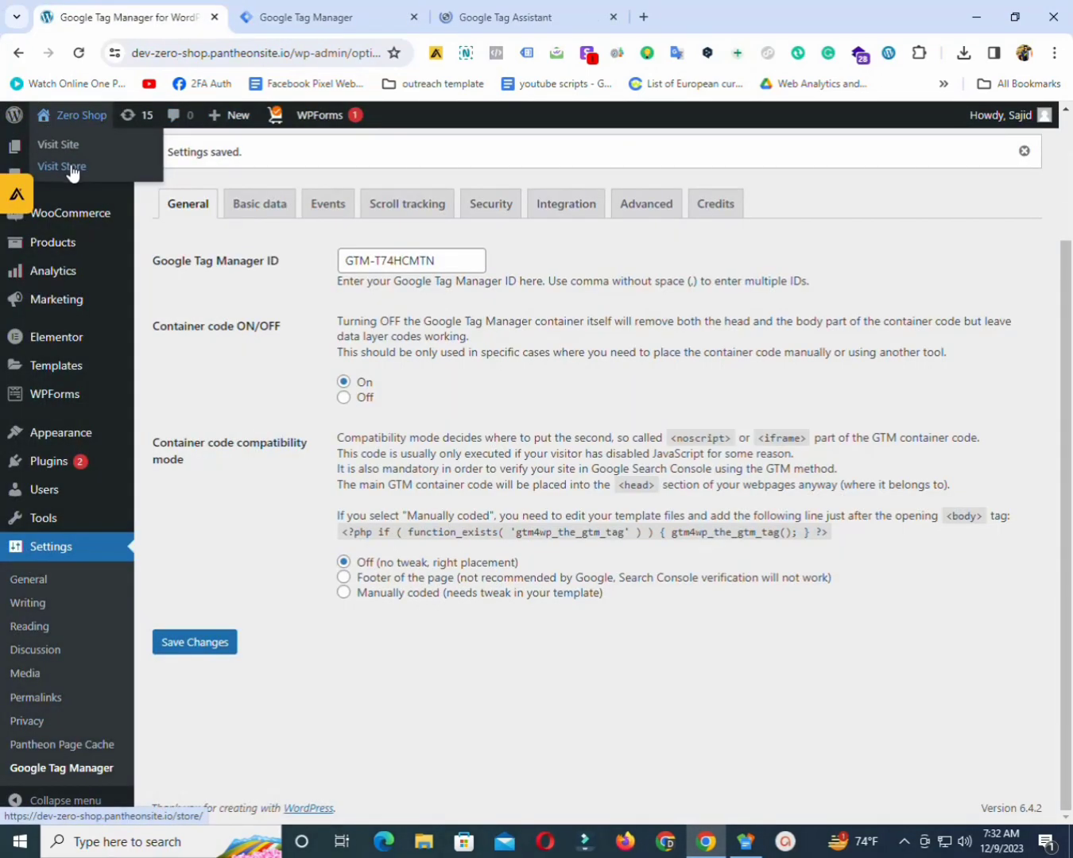
pyautogui.rightClick(69, 149)
pyautogui.click(115, 165)
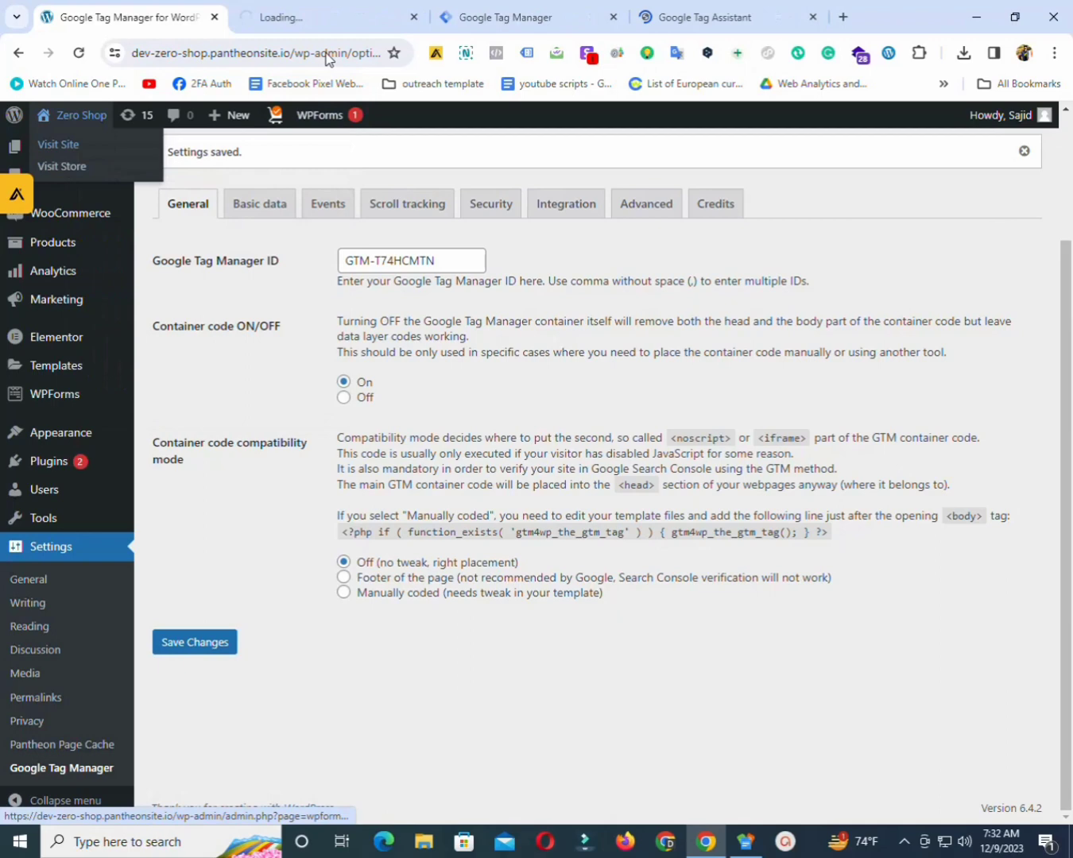
pyautogui.click(299, 17)
# Copy the storefront's web address for Tag Assistant
pyautogui.click(496, 18)
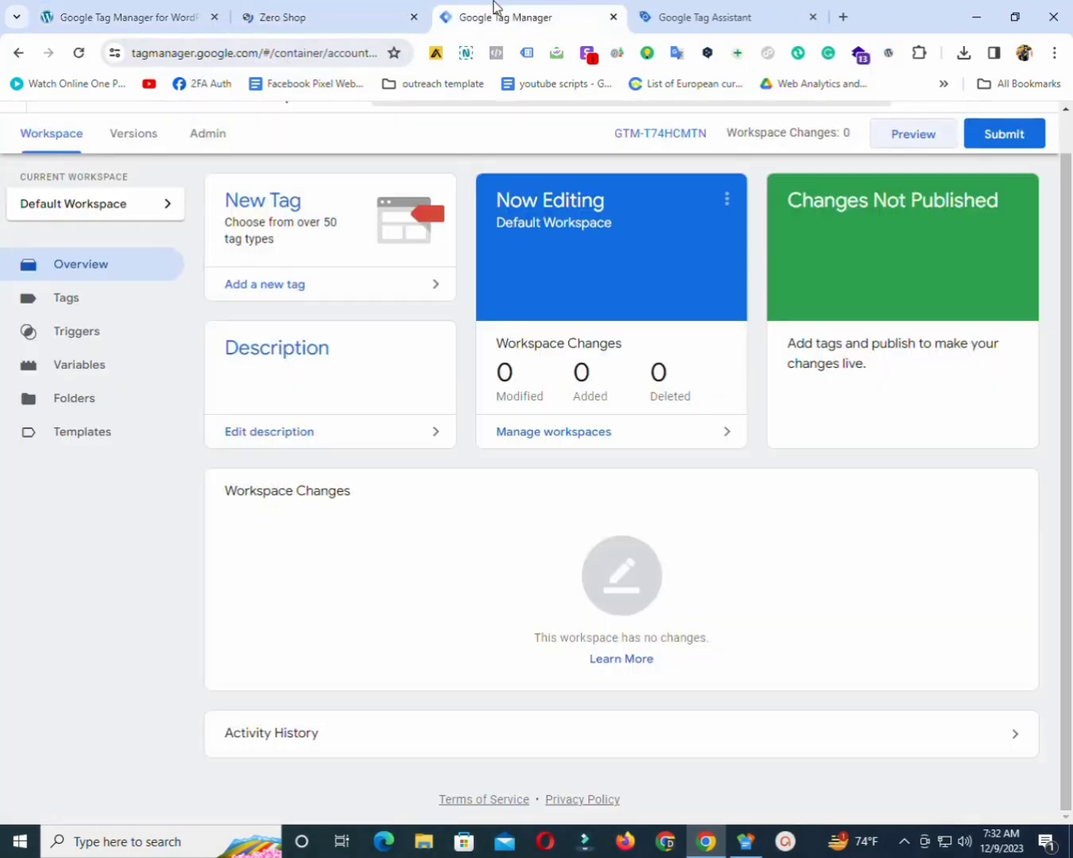
pyautogui.click(750, 8)
pyautogui.click(318, 10)
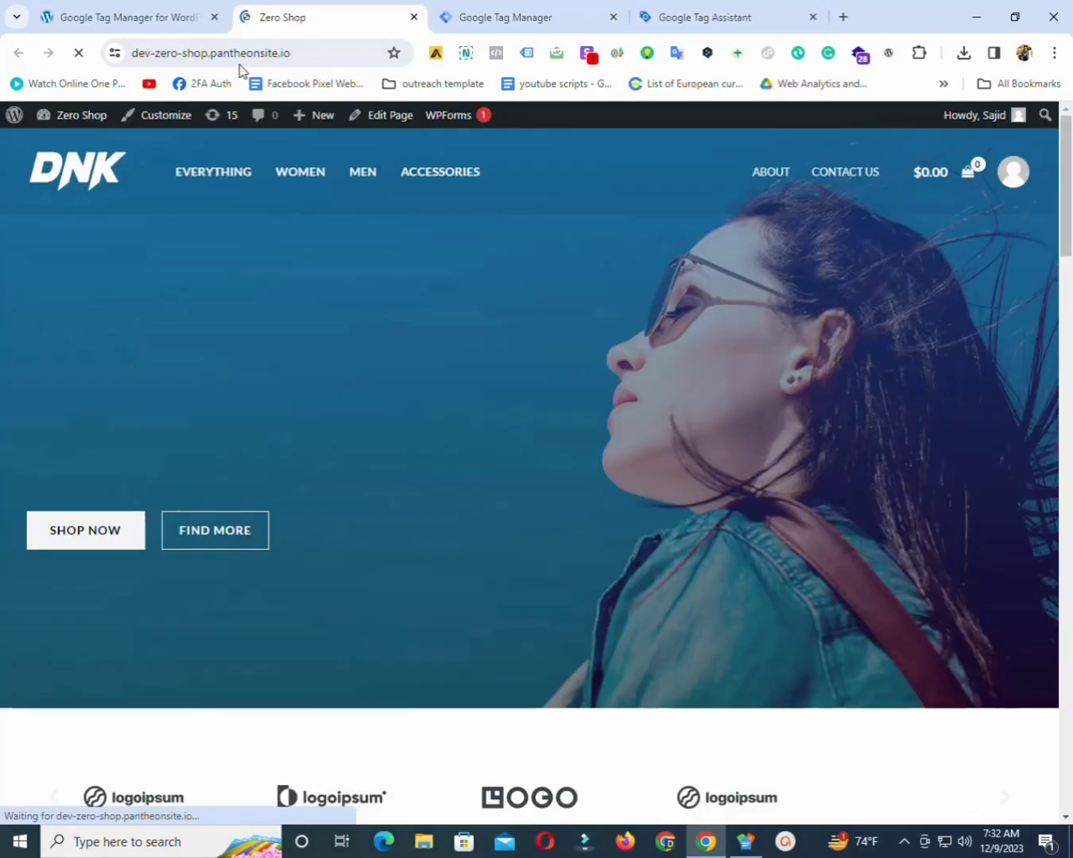
pyautogui.click(243, 53)
pyautogui.rightClick(248, 59)
pyautogui.click(258, 209)
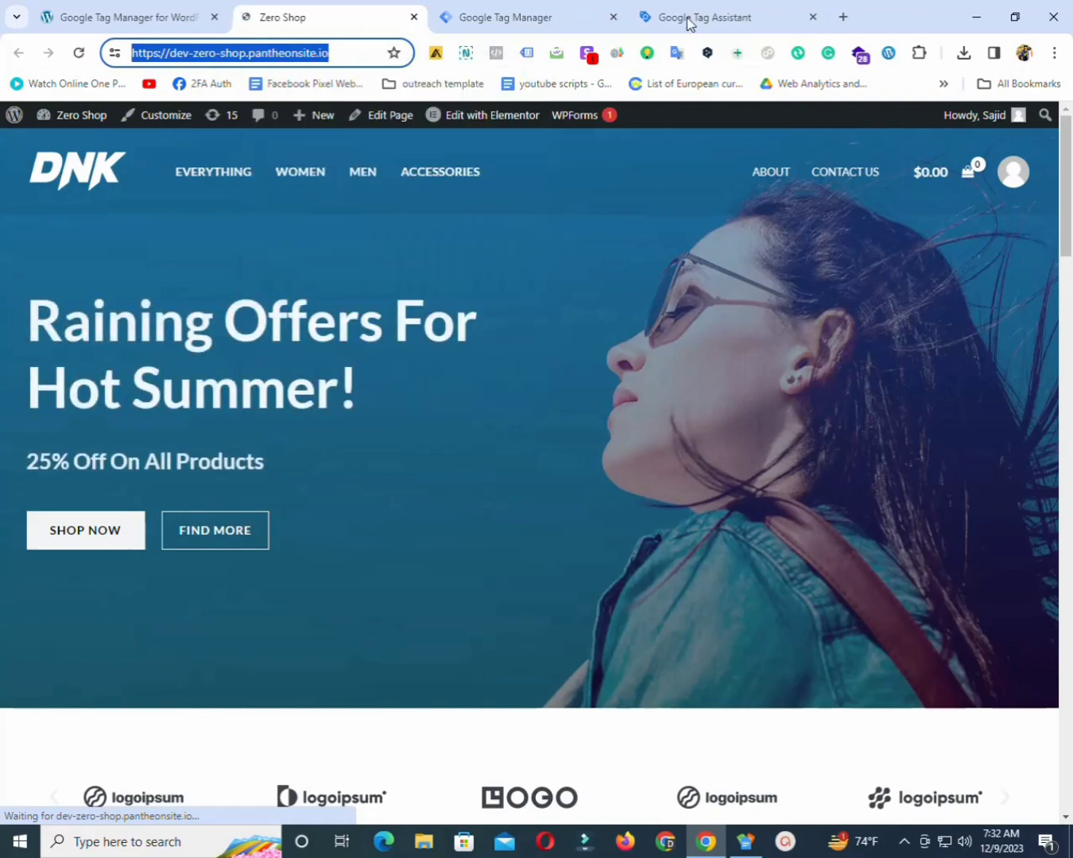
pyautogui.click(689, 19)
# Connect Tag Assistant to the pasted storefront URL and confirm the Connected! dialog
pyautogui.click(436, 508)
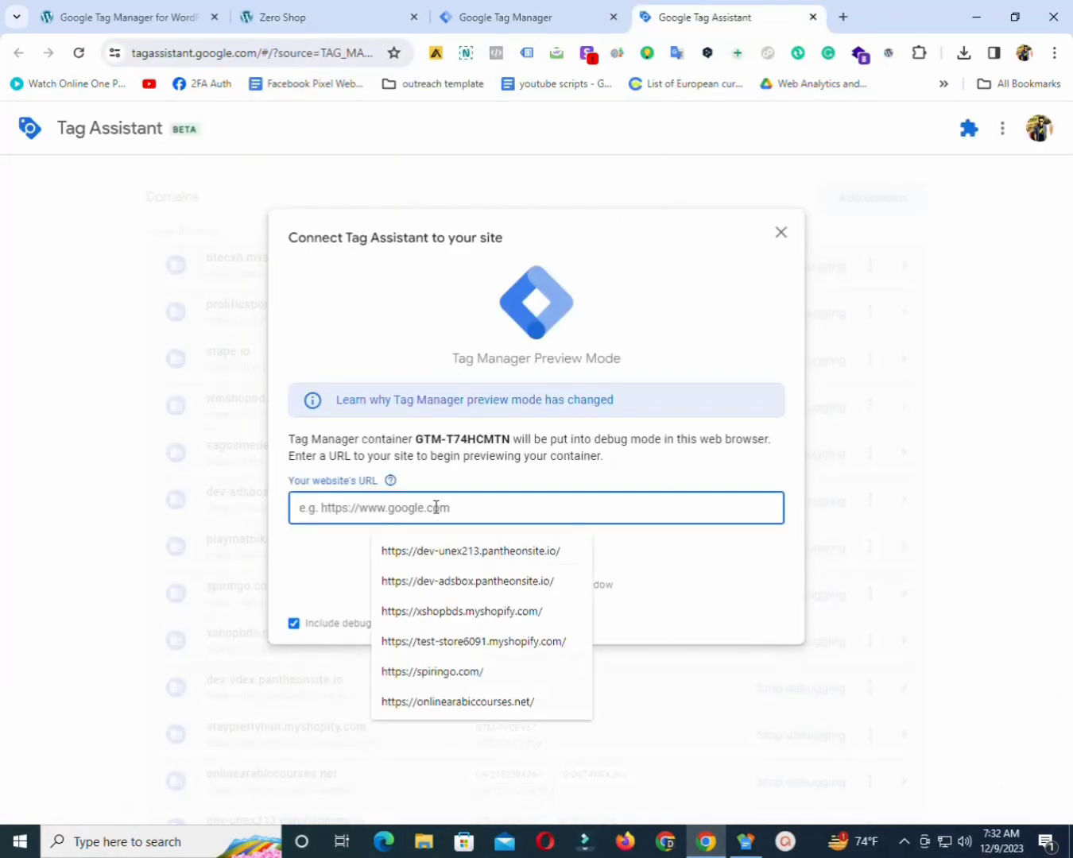
pyautogui.hotkey('ctrl', 'v')
pyautogui.click(550, 554)
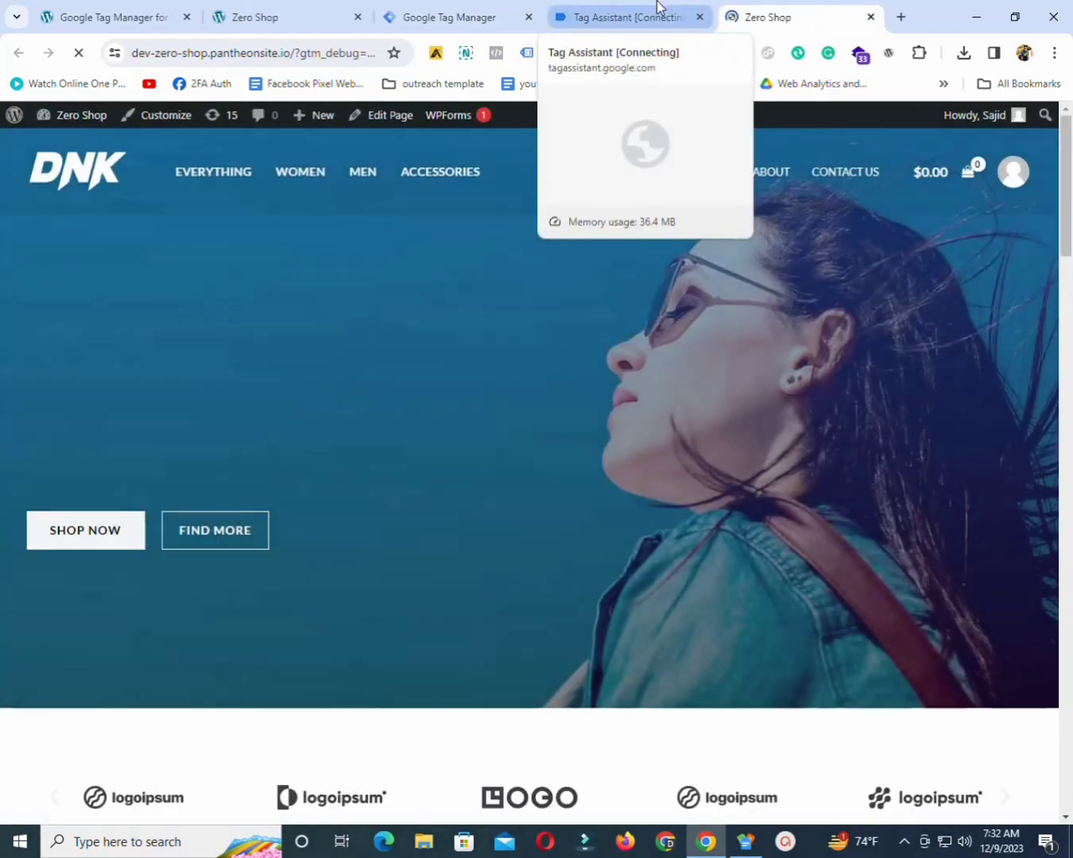
pyautogui.click(656, 7)
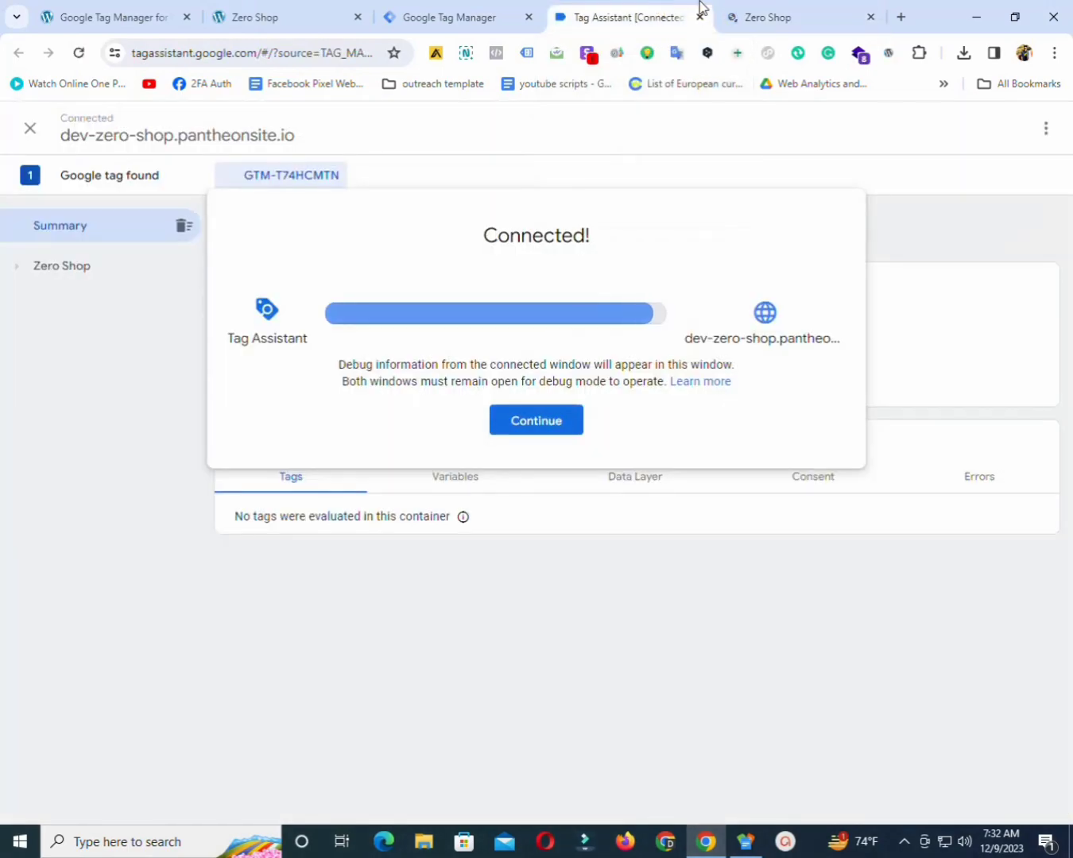
pyautogui.click(537, 420)
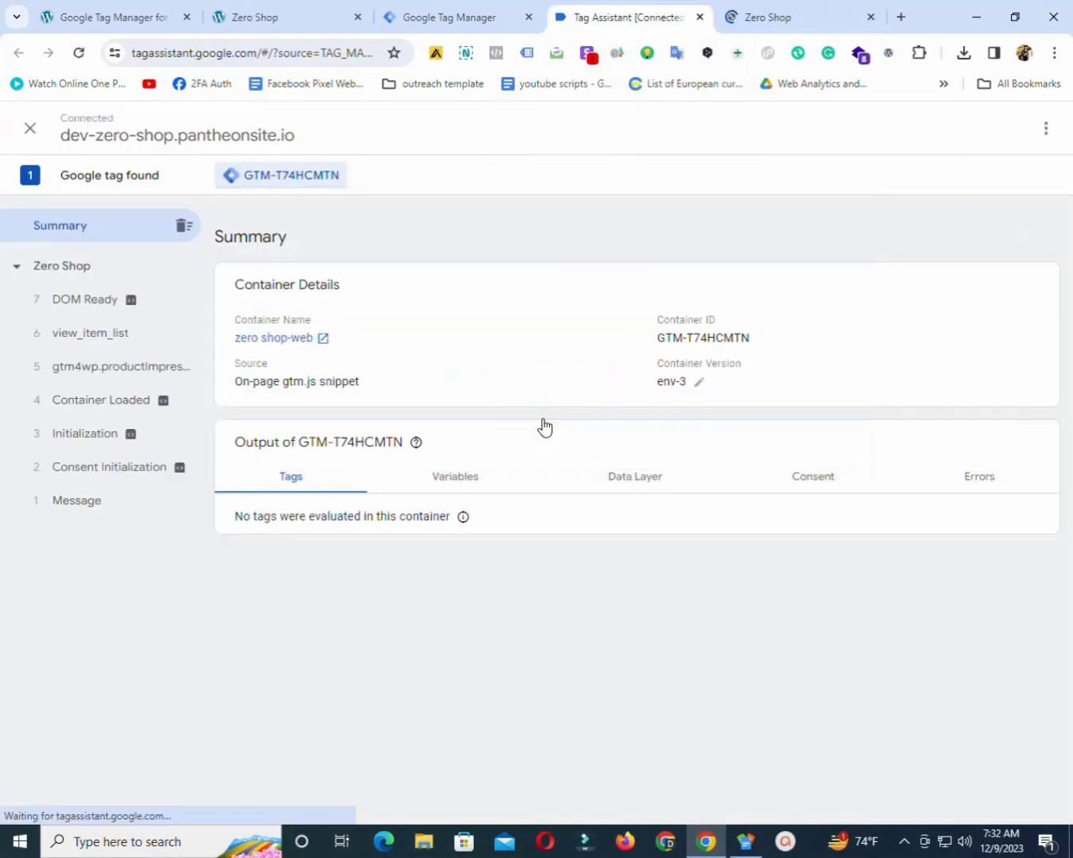
# Check the view_item_list event, then open the Dark Brown Jeans product page
pyautogui.click(818, 8)
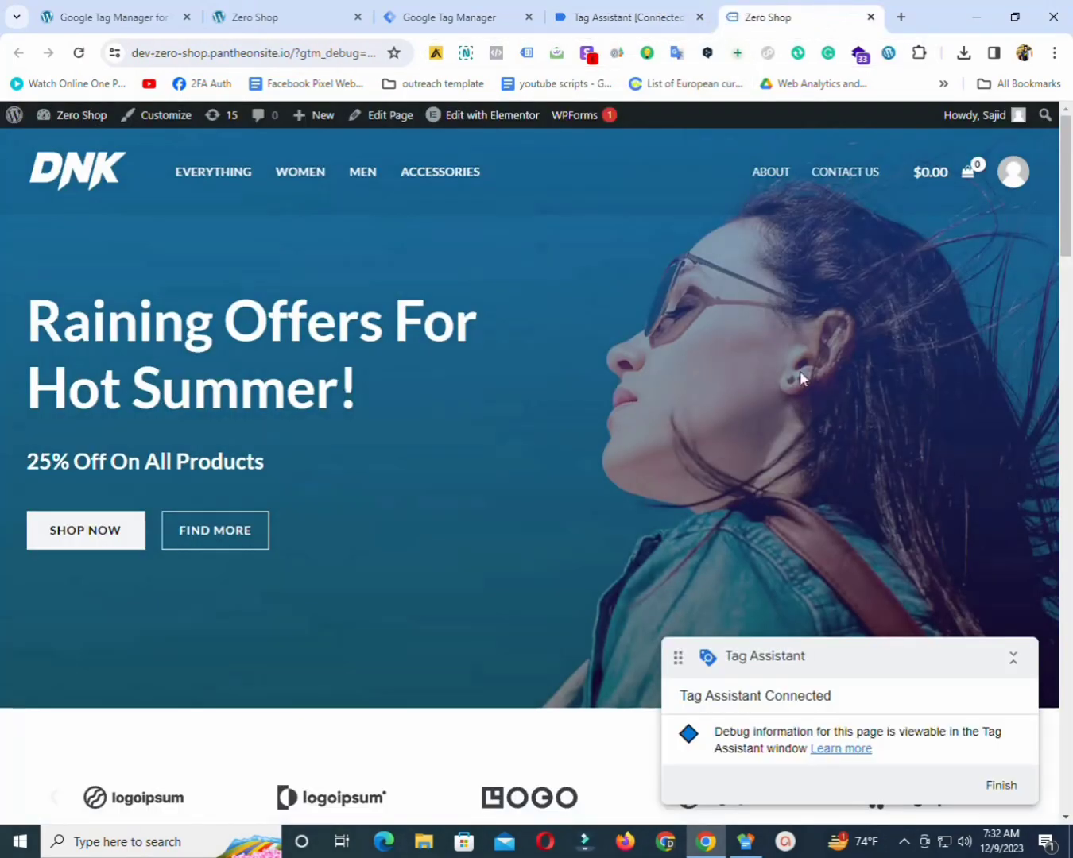
pyautogui.click(629, 11)
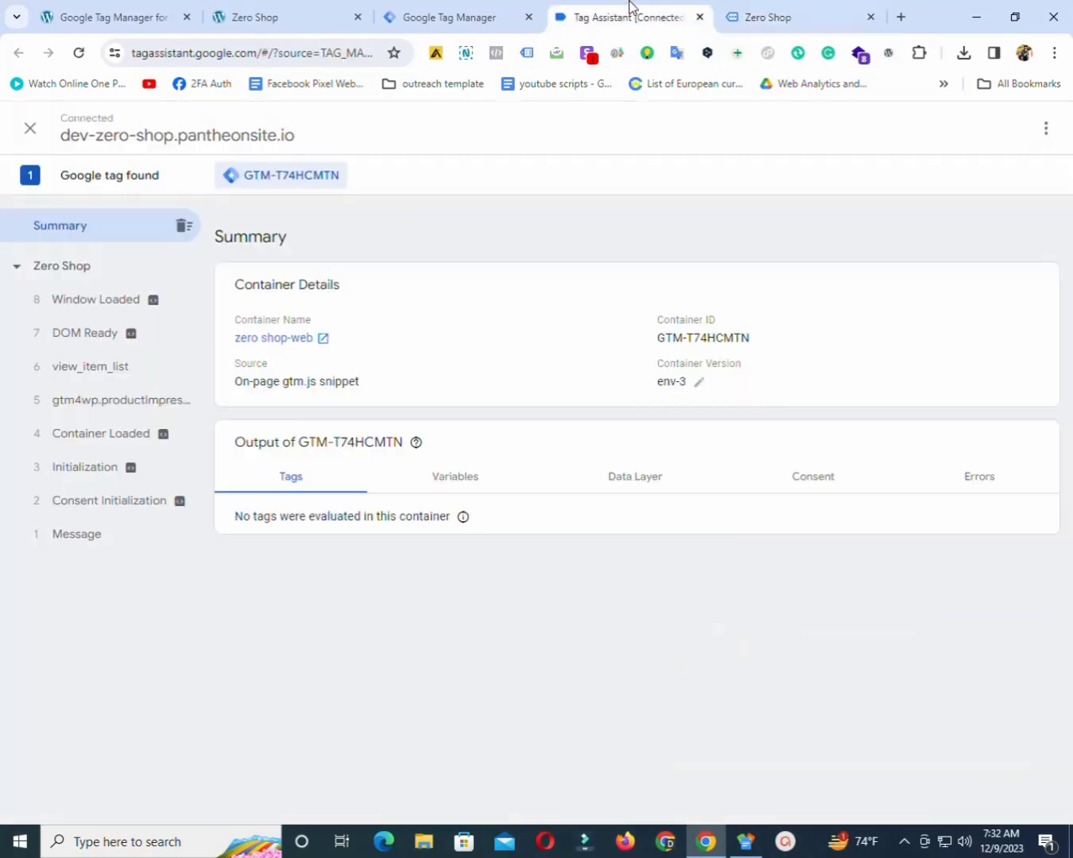
pyautogui.click(115, 371)
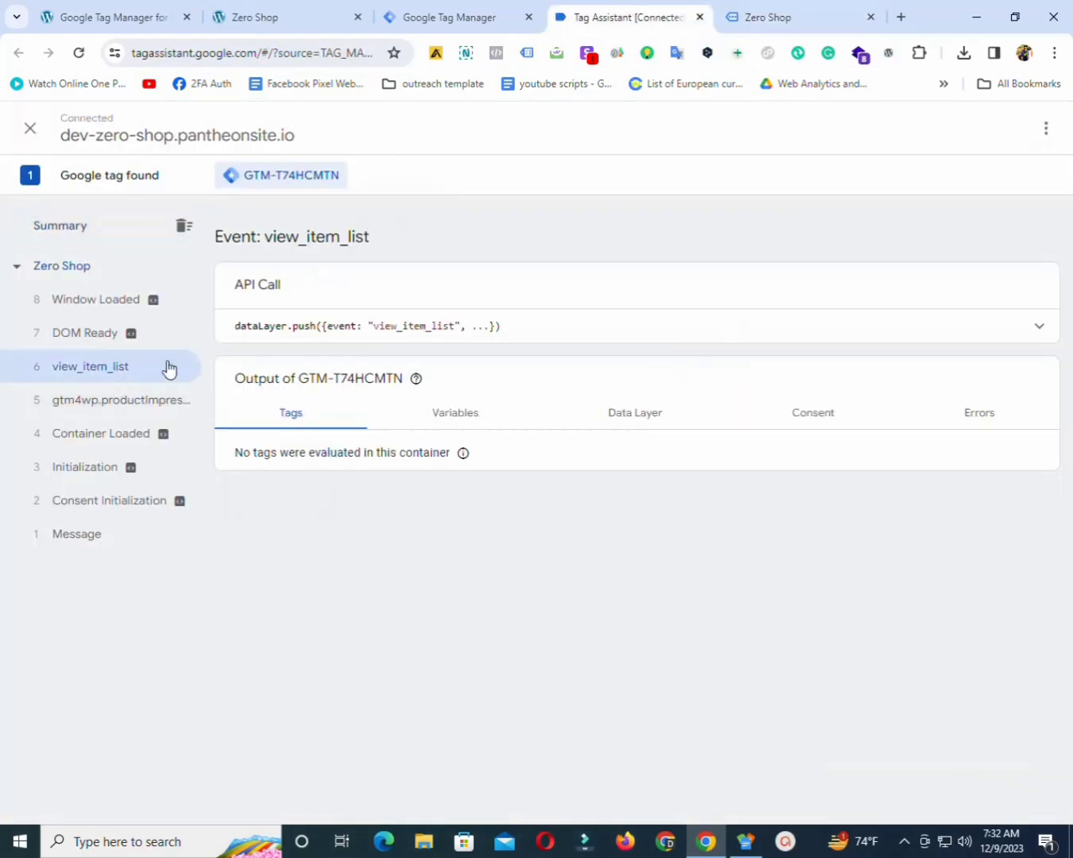
pyautogui.click(747, 9)
pyautogui.scroll(-10, 558, 403)
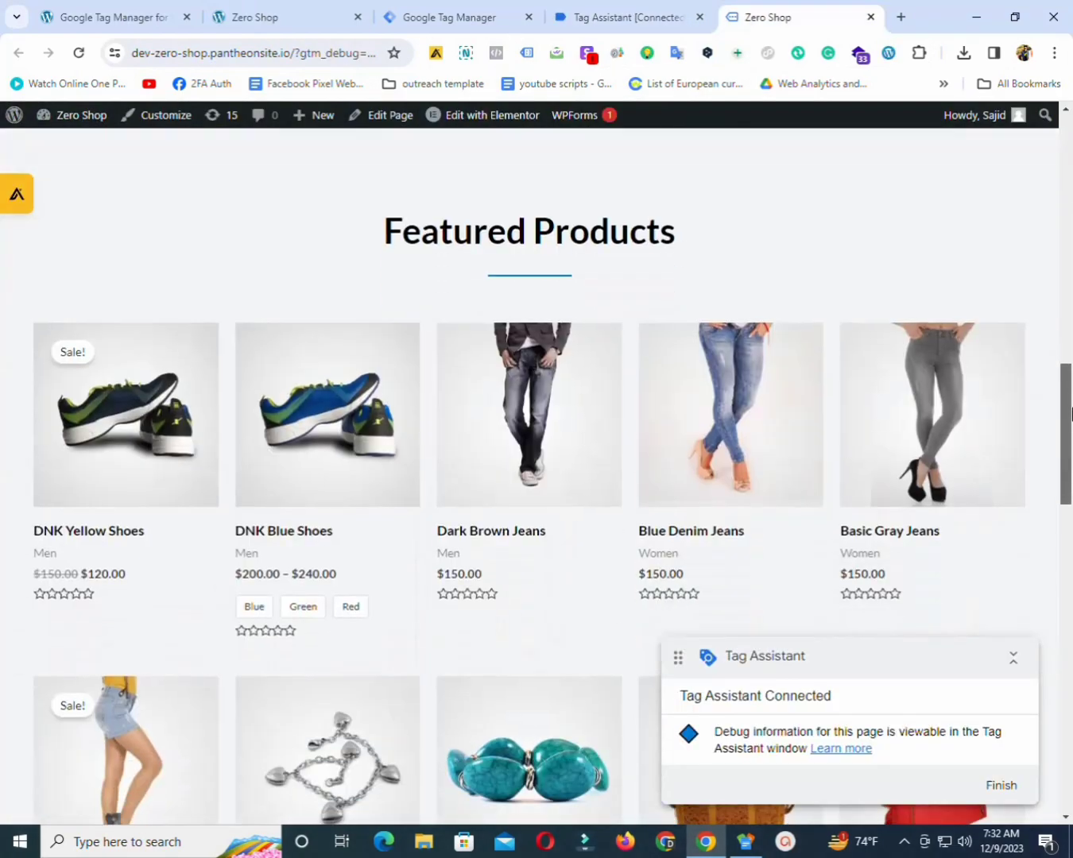
pyautogui.click(558, 403)
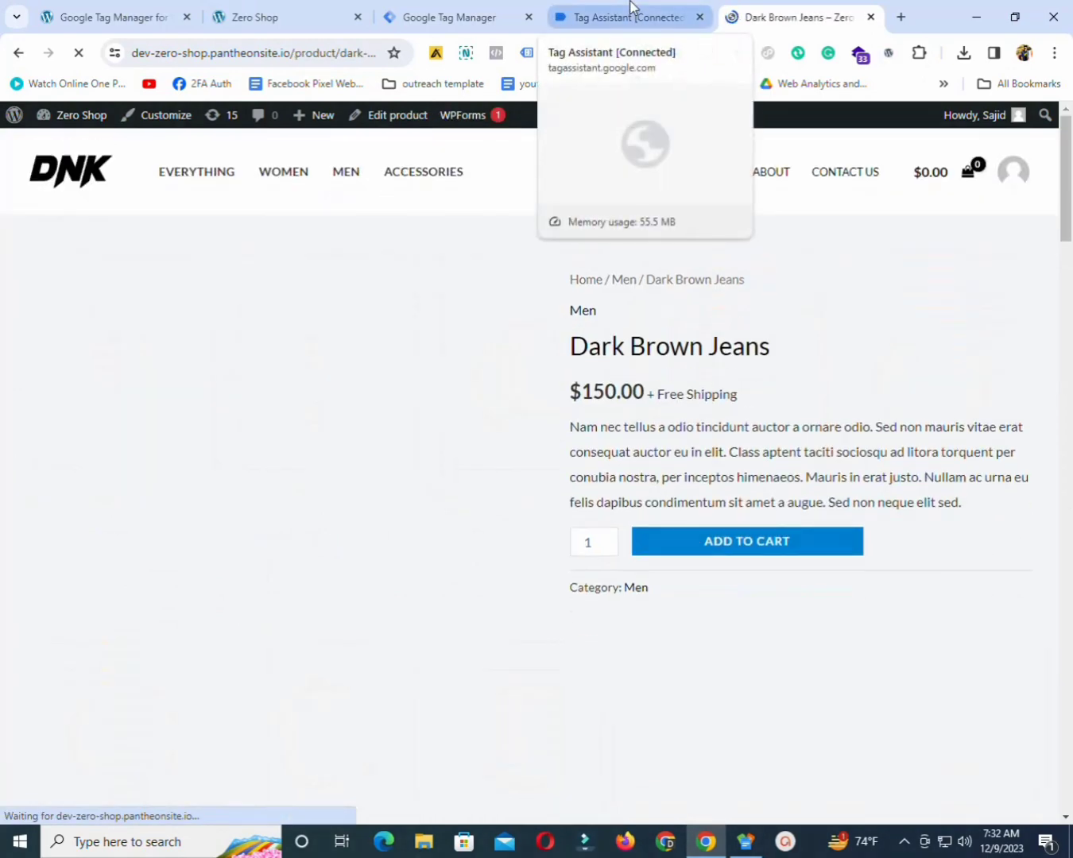
# Inspect the view_item event's data layer, highlighting its ecommerce object and items list
pyautogui.click(468, 8)
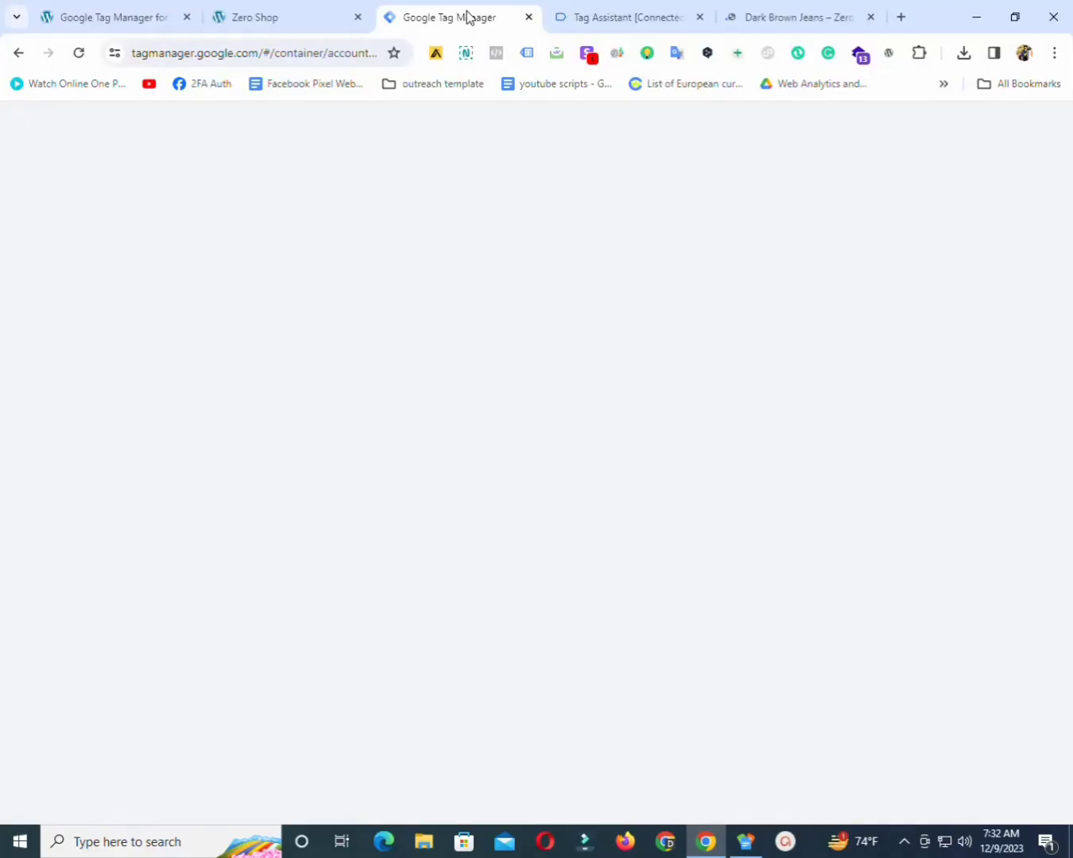
pyautogui.click(618, 9)
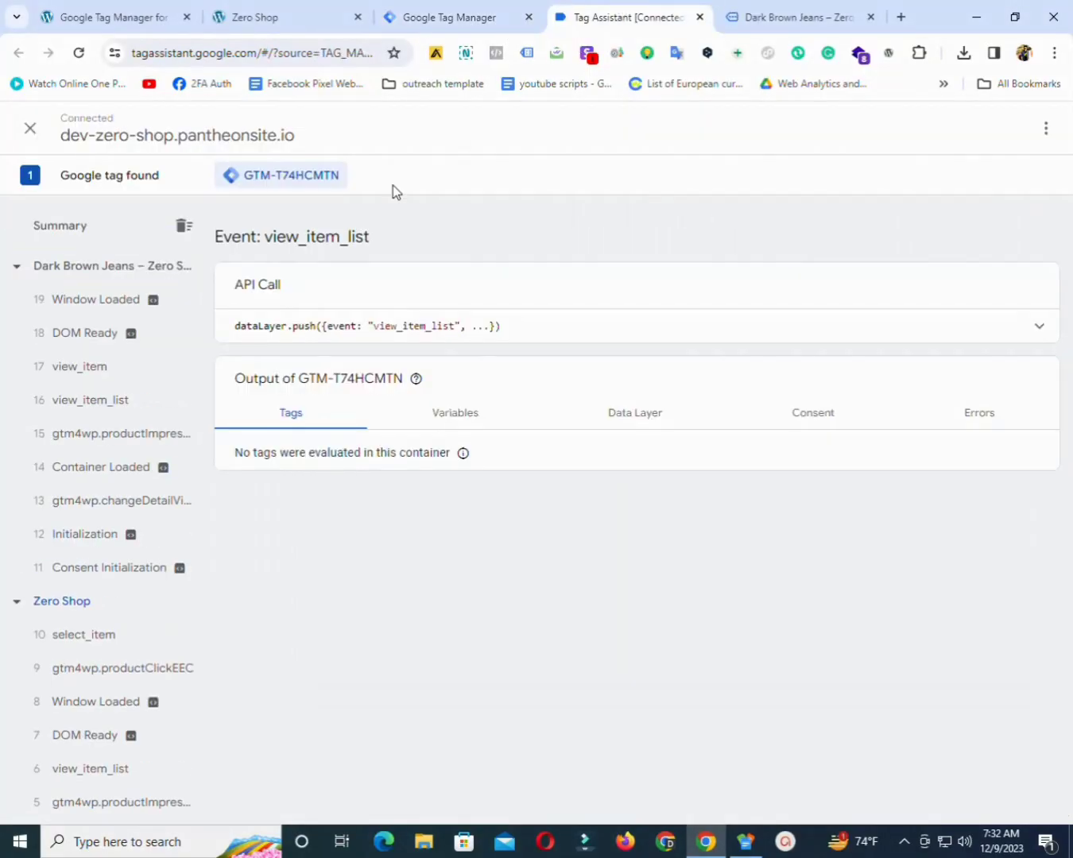
pyautogui.click(88, 372)
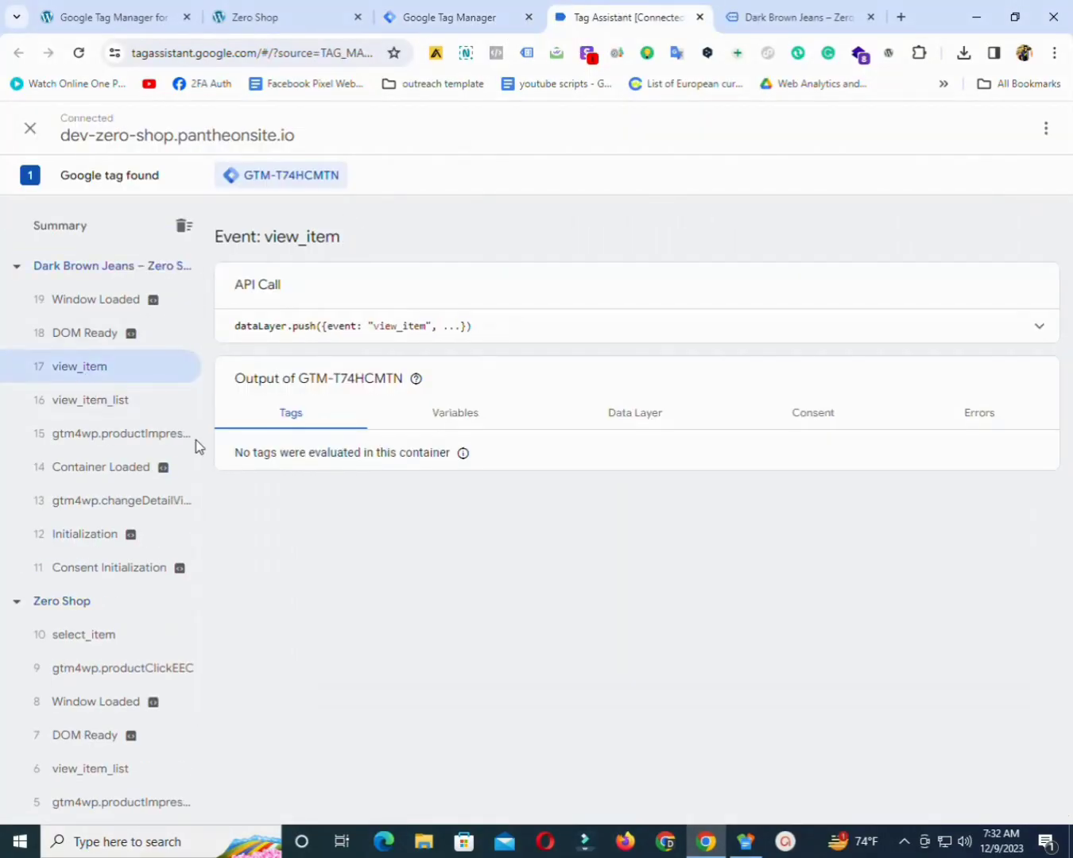
pyautogui.click(641, 425)
pyautogui.moveTo(1064, 386); pyautogui.dragTo(1066, 596)
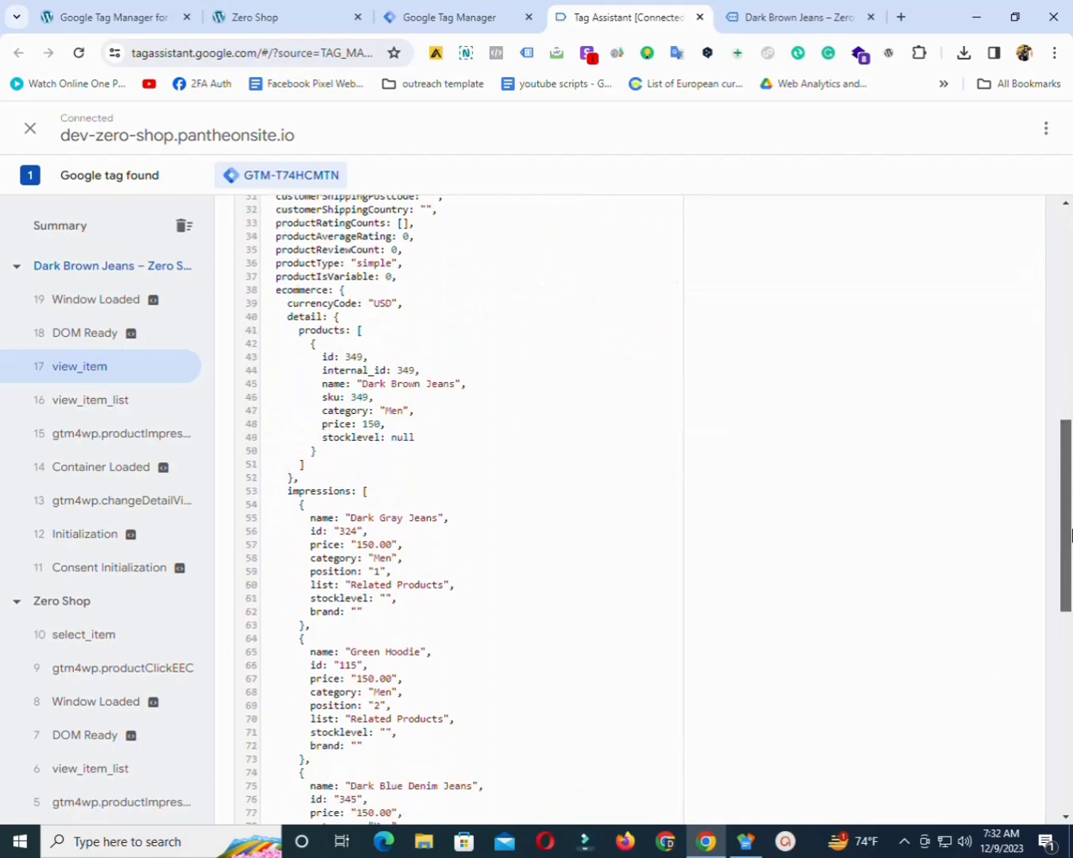
pyautogui.doubleClick(283, 292)
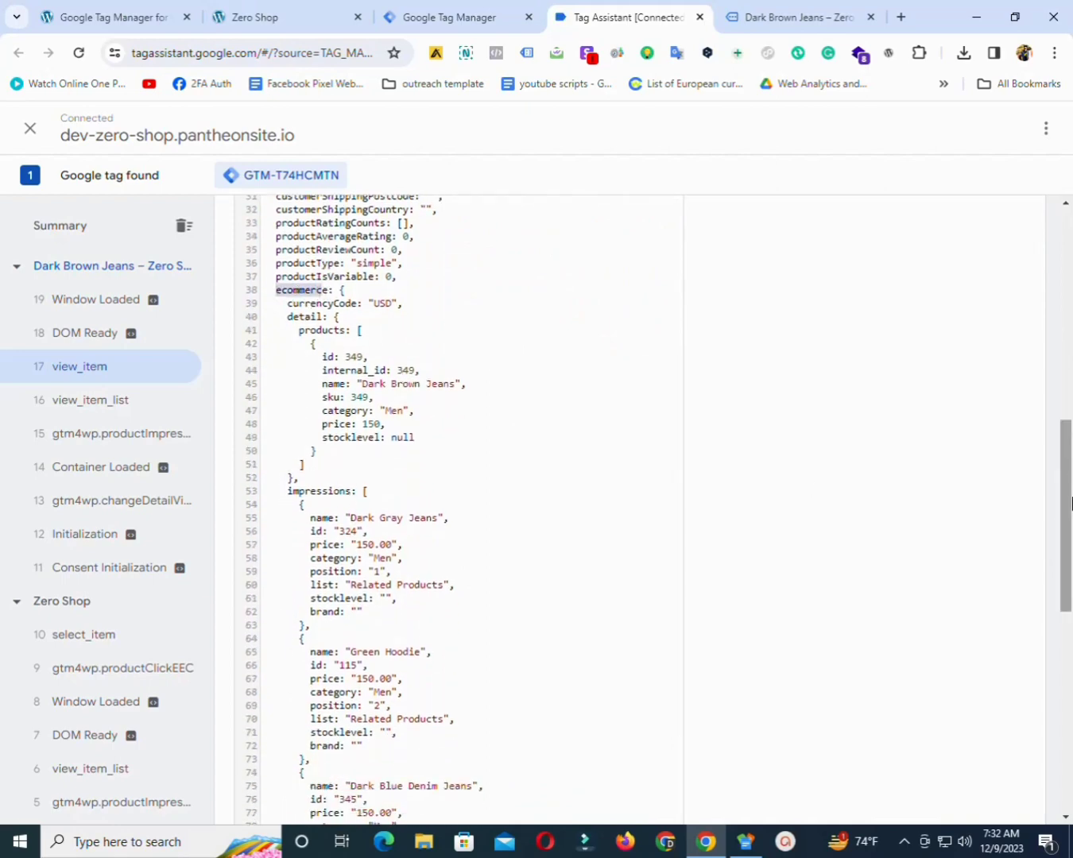
pyautogui.moveTo(1070, 507); pyautogui.dragTo(1071, 667)
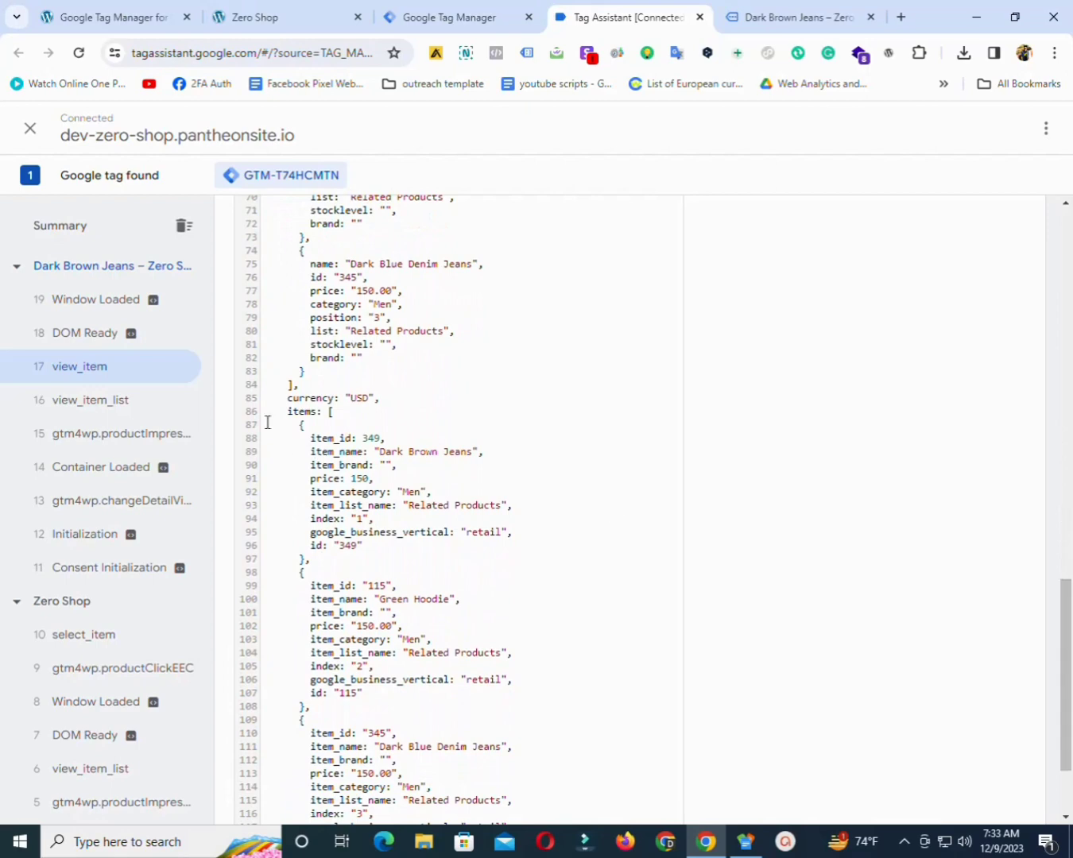
pyautogui.moveTo(284, 415); pyautogui.dragTo(308, 422)
pyautogui.moveTo(1066, 676); pyautogui.dragTo(1065, 715)
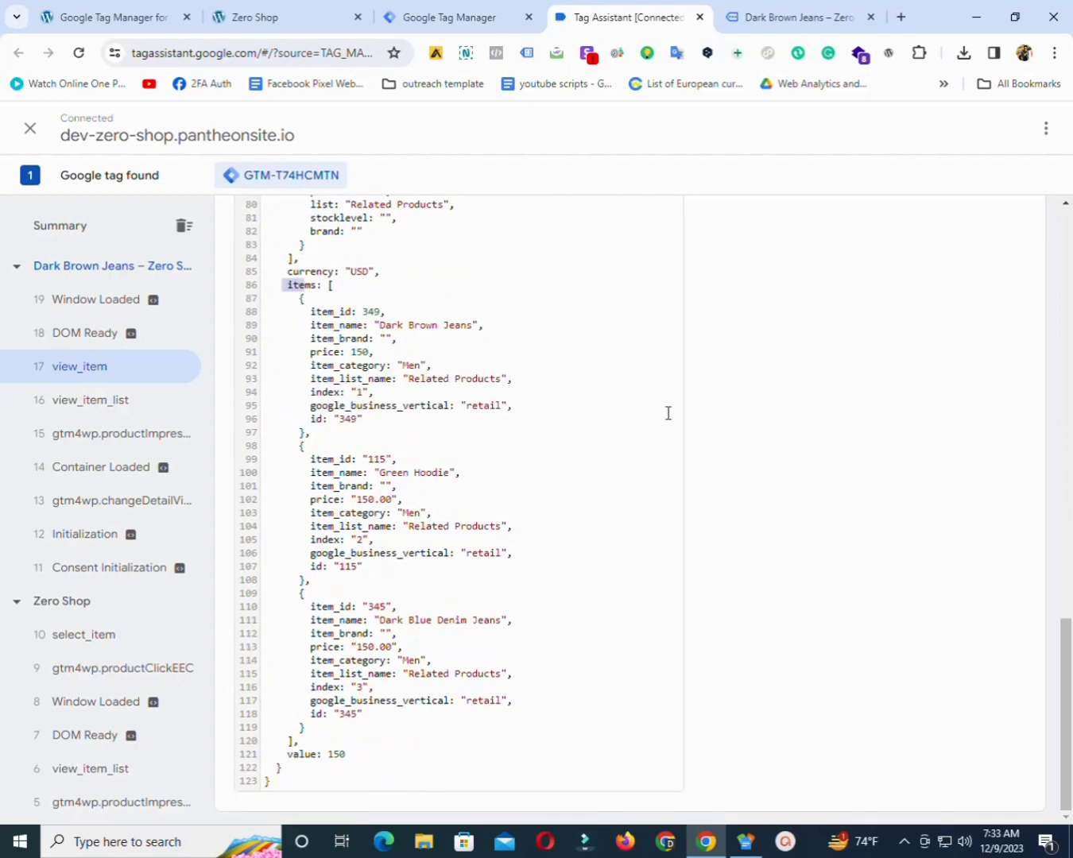
pyautogui.click(811, 24)
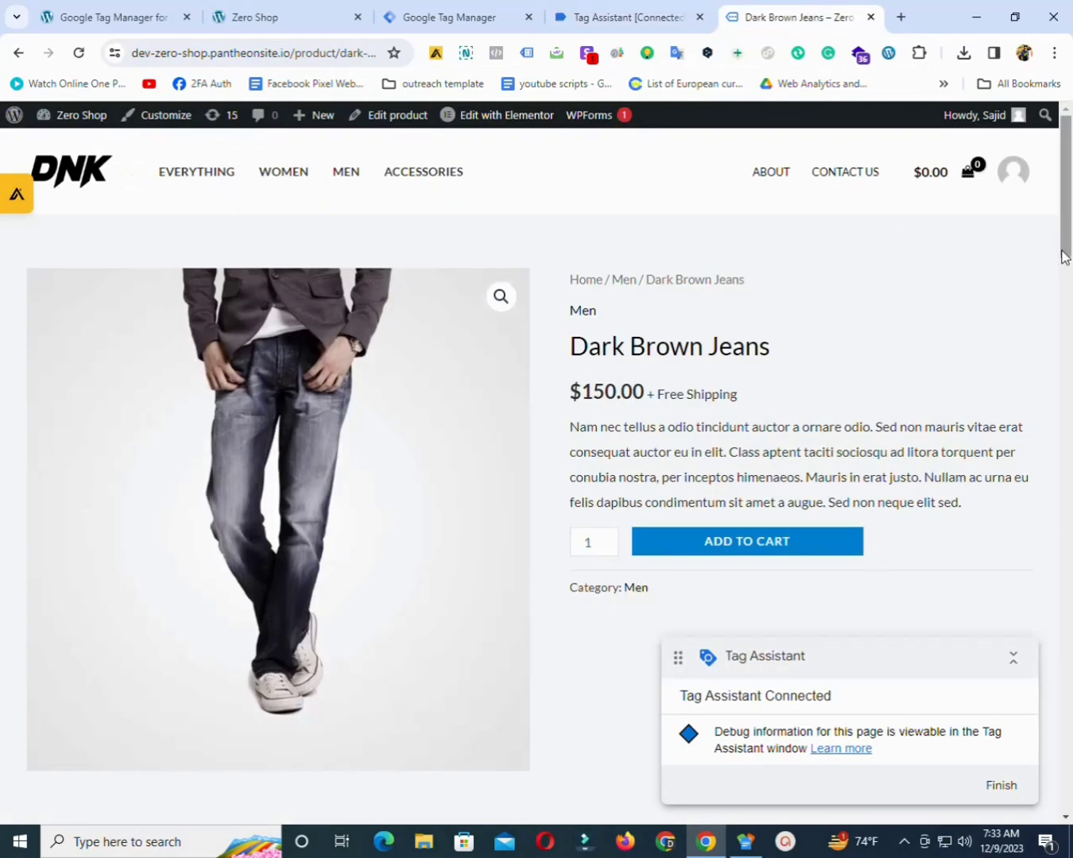
# Open the cart containing Dark Brown Jeans and proceed to checkout
pyautogui.scroll(-2, 1045, 293)
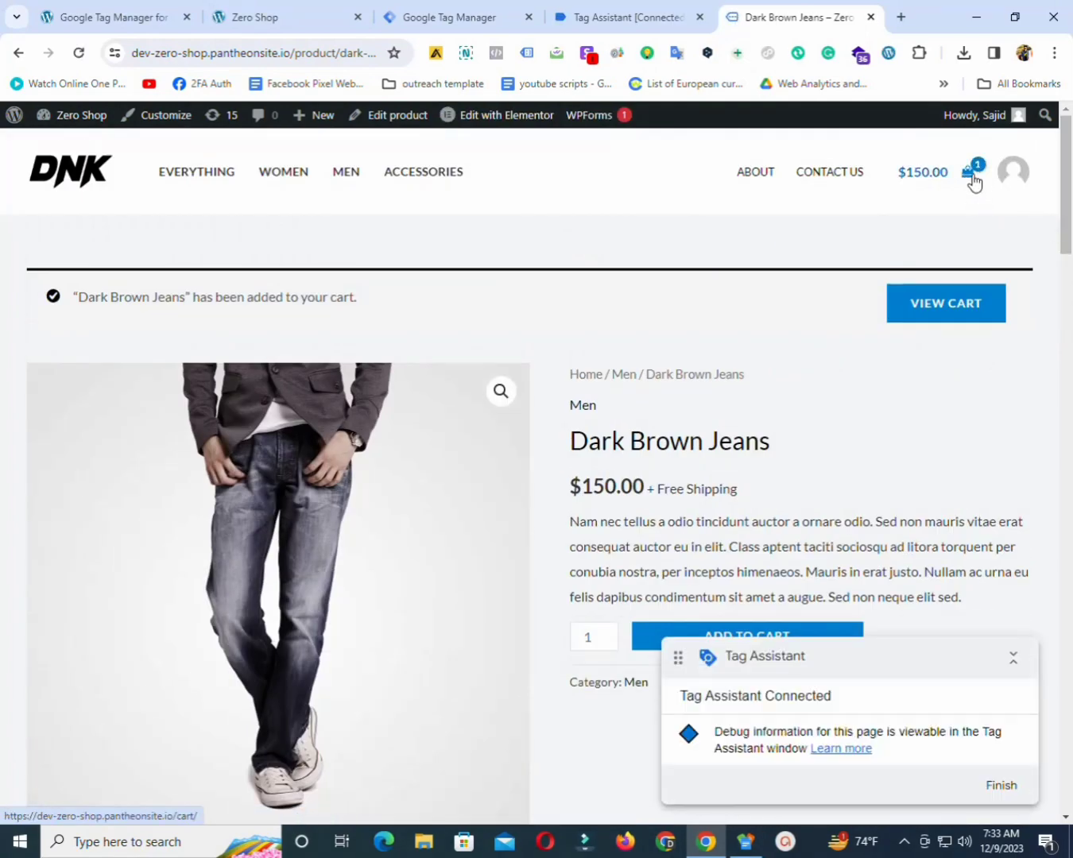
pyautogui.click(974, 181)
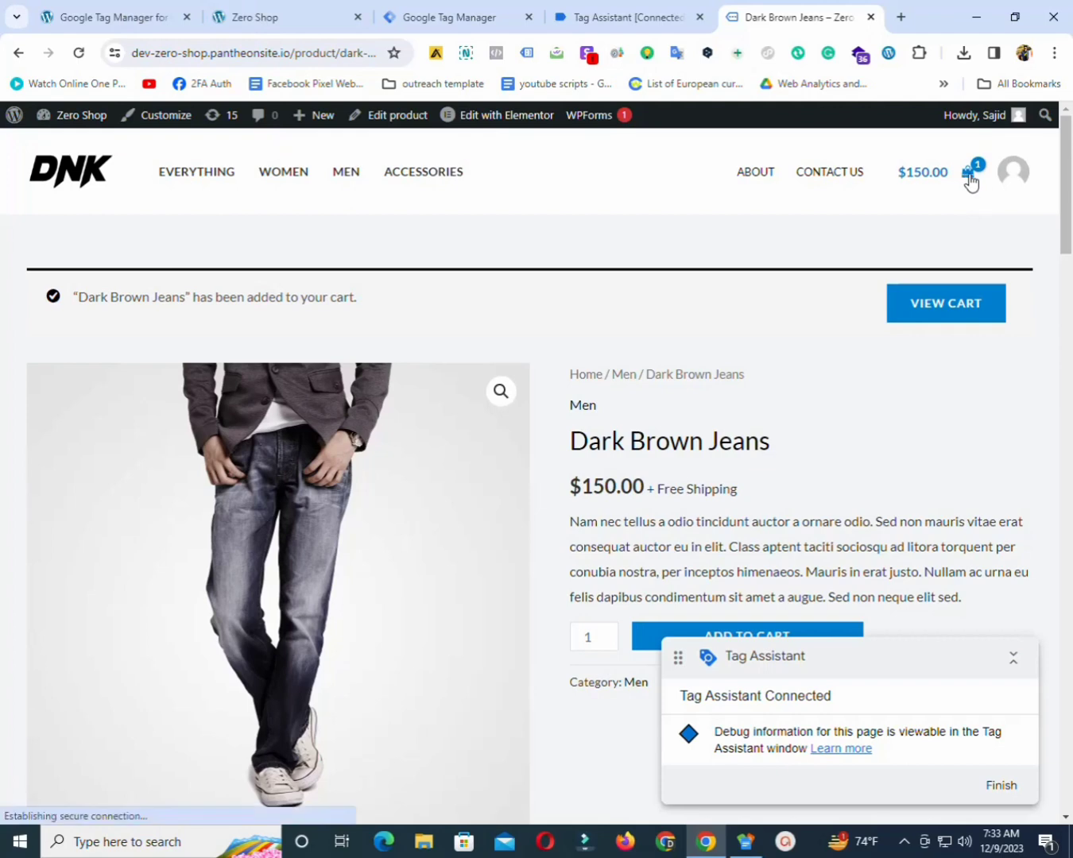
pyautogui.moveTo(818, 656); pyautogui.dragTo(314, 676)
pyautogui.click(869, 801)
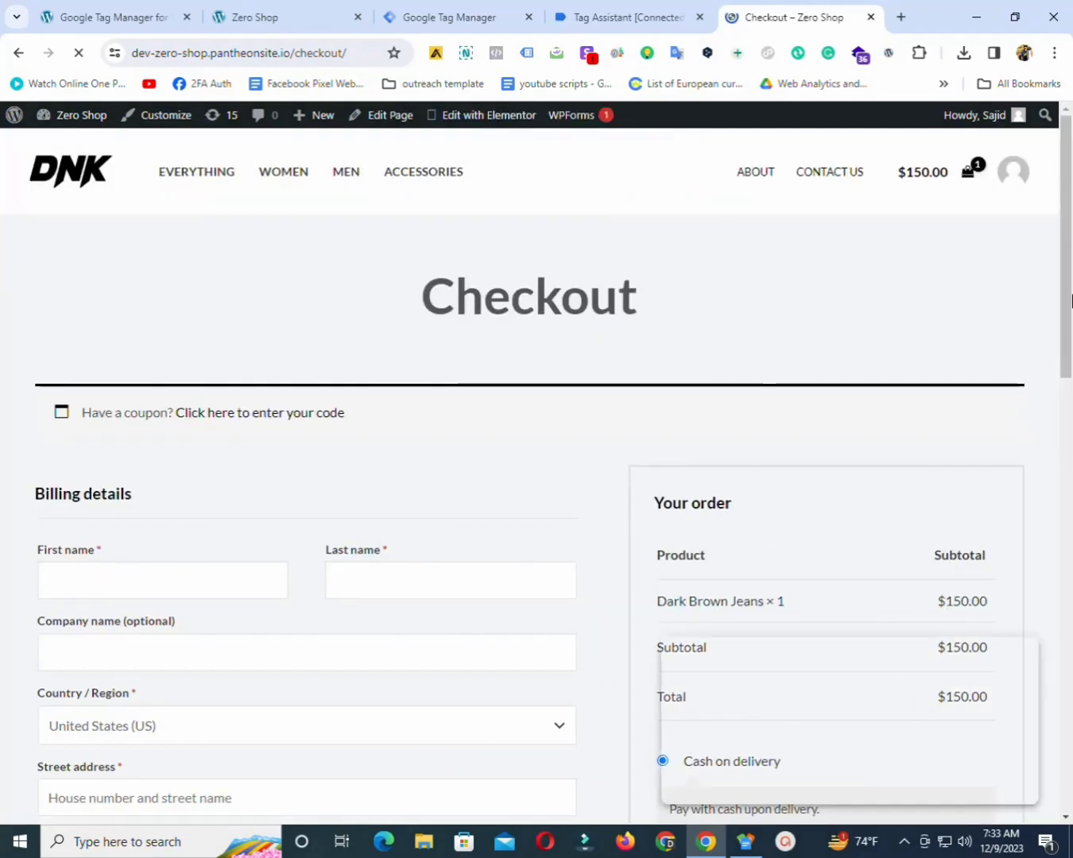
# Fill in the billing first and last name
pyautogui.scroll(-3, 1071, 300)
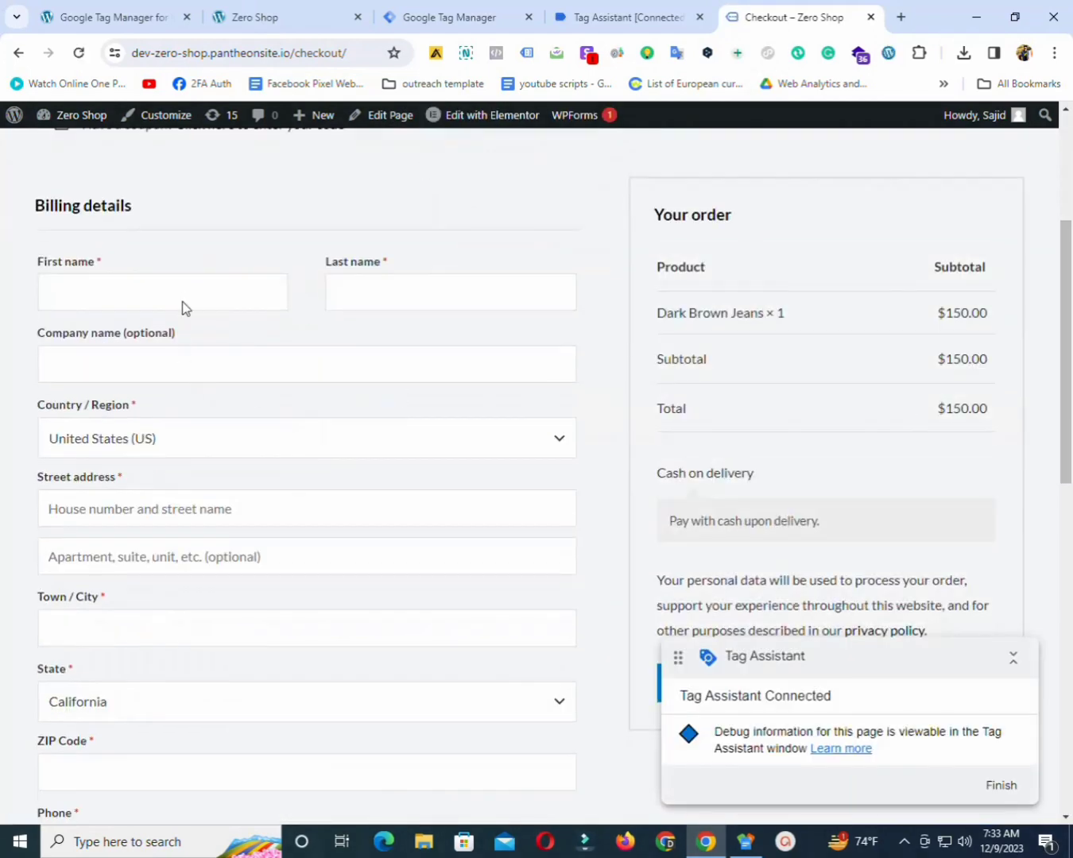
pyautogui.click(196, 298)
pyautogui.click(188, 341)
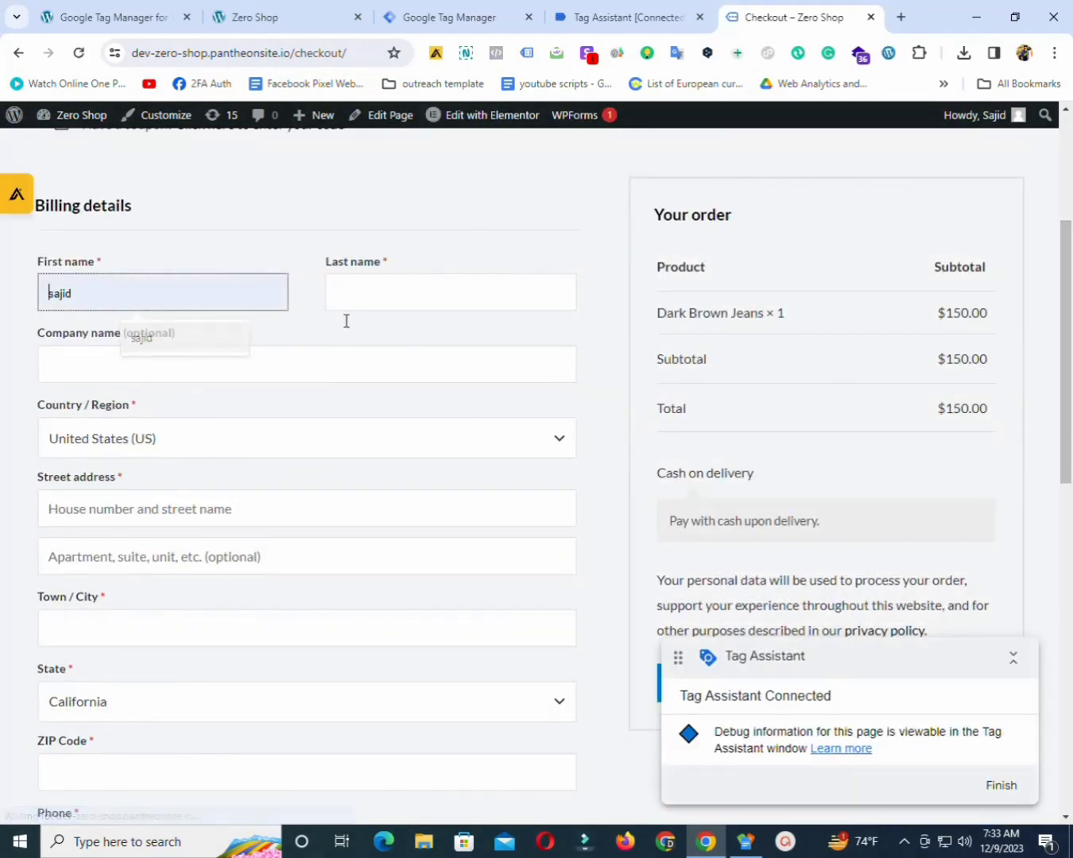
pyautogui.click(374, 297)
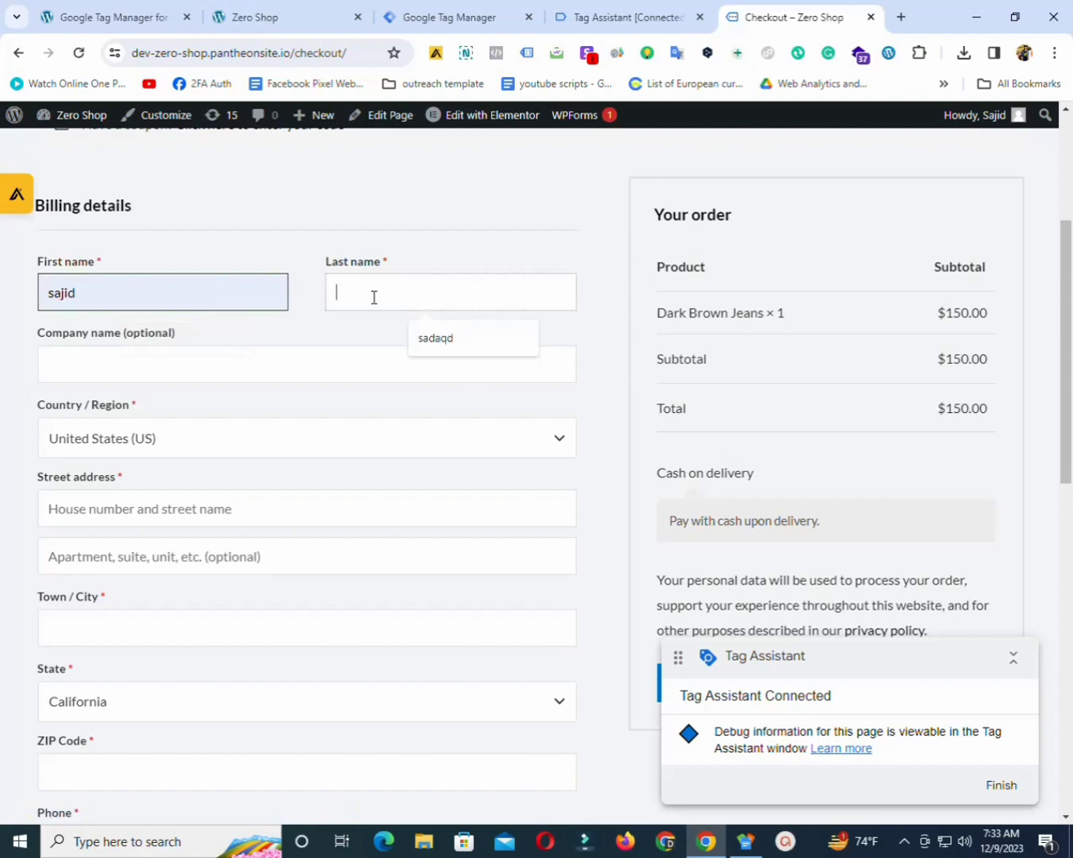
pyautogui.doubleClick(173, 283)
pyautogui.write('Shariful')
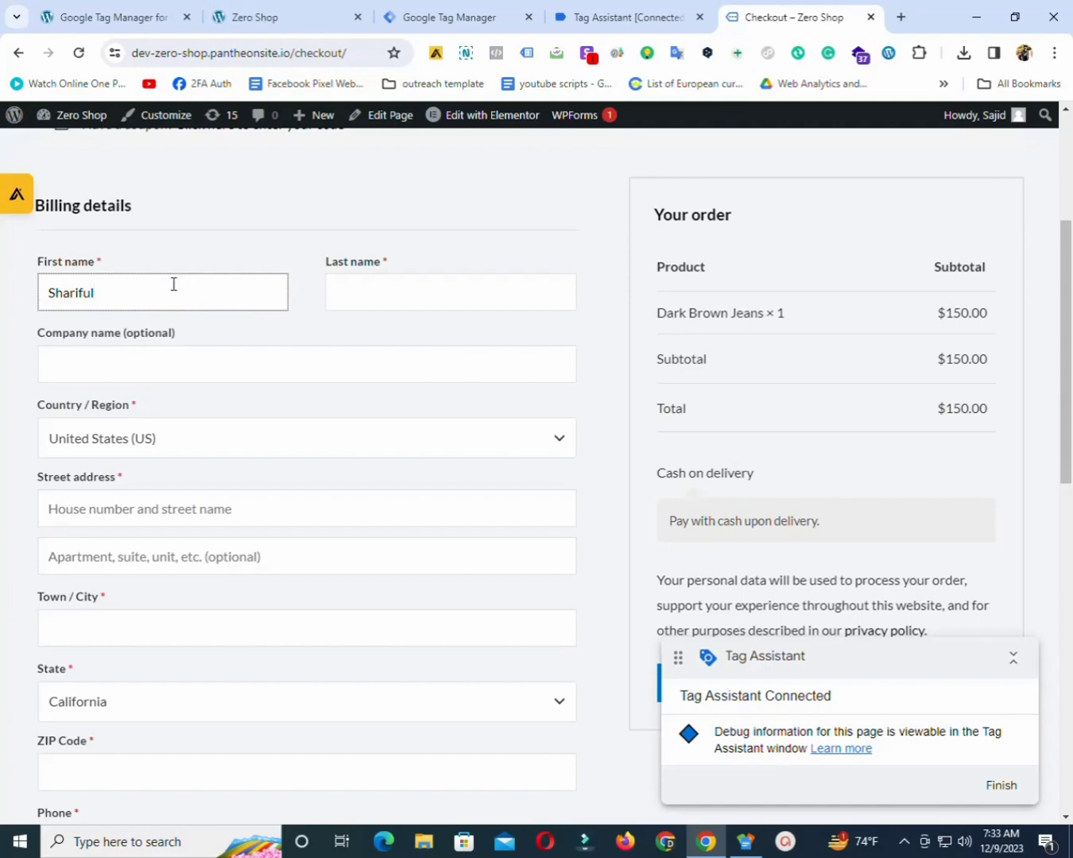
pyautogui.click(371, 278)
pyautogui.write('Sajid')
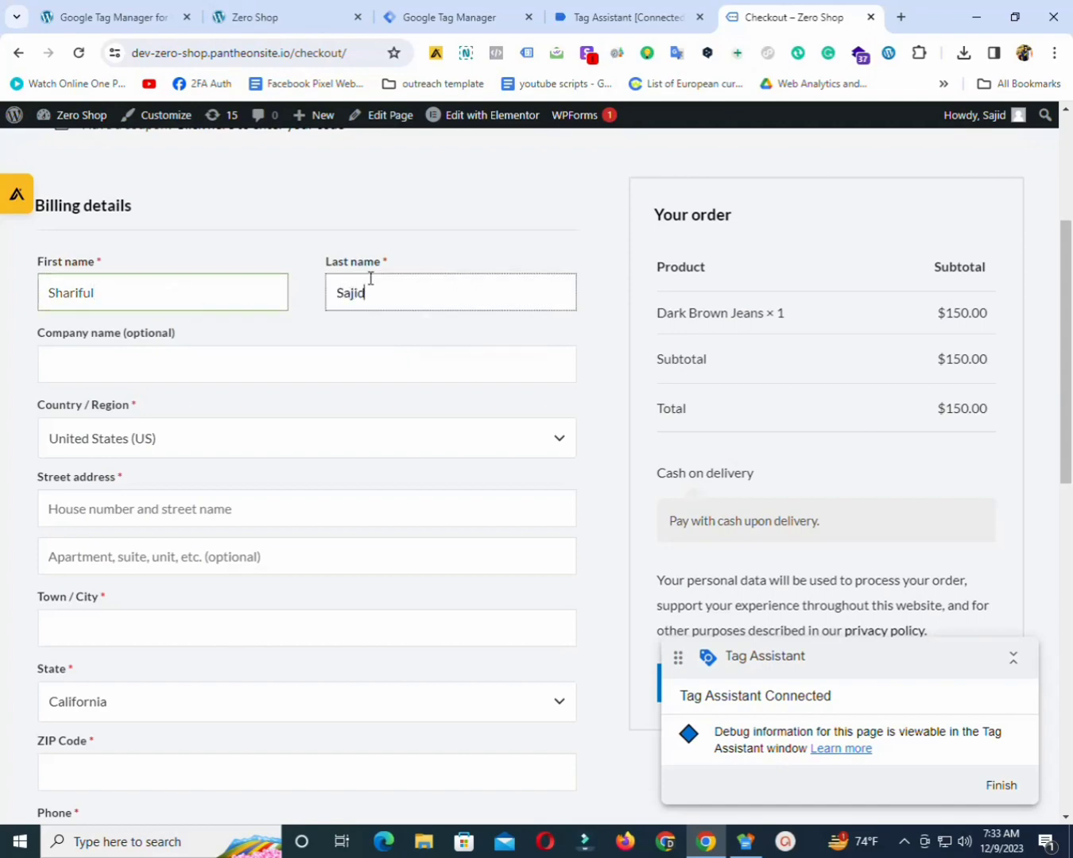
# Set the billing country to Bangladesh and fill the street, city and postcode from a saved address
pyautogui.click(292, 447)
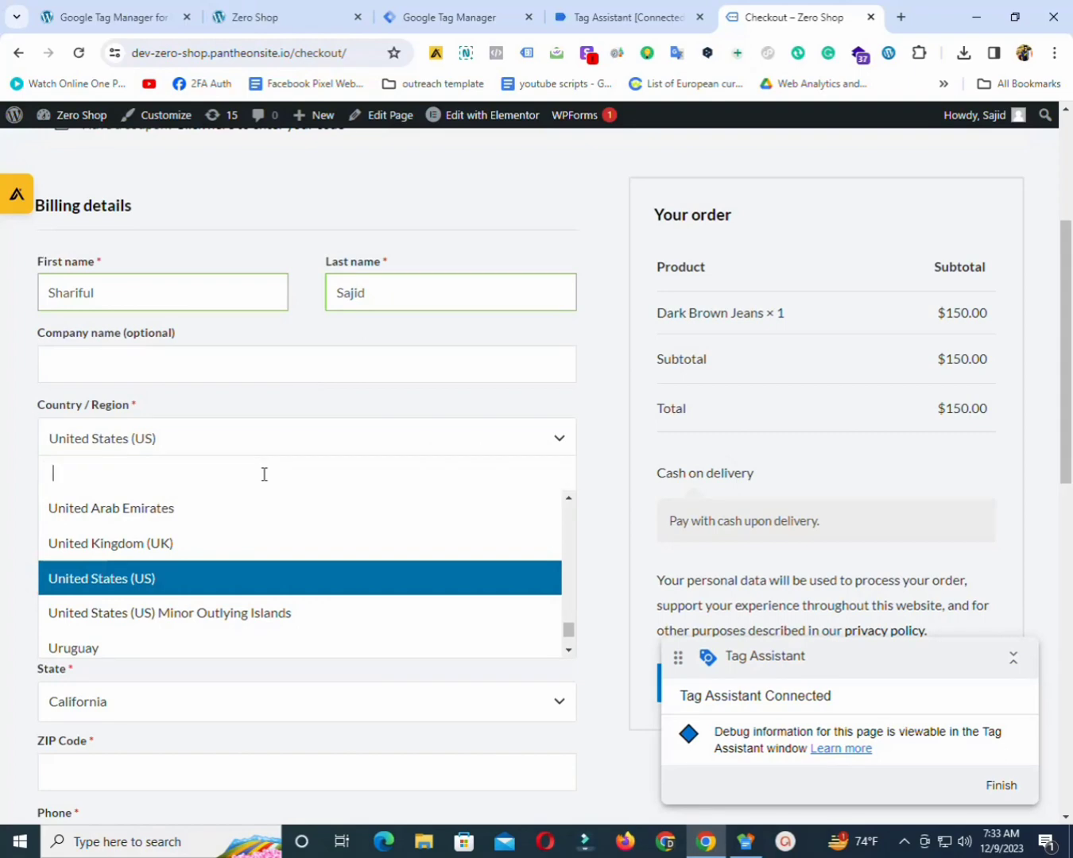
pyautogui.write('bang')
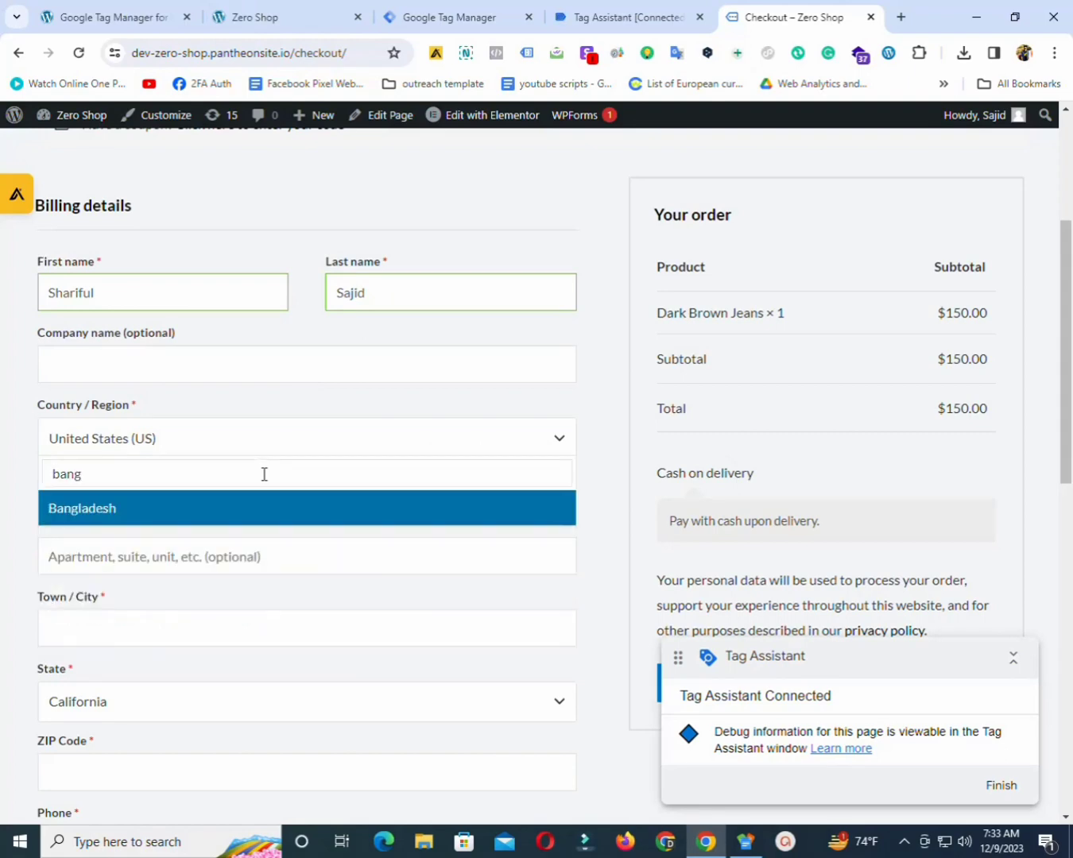
pyautogui.click(264, 518)
pyautogui.scroll(-2, 375, 550)
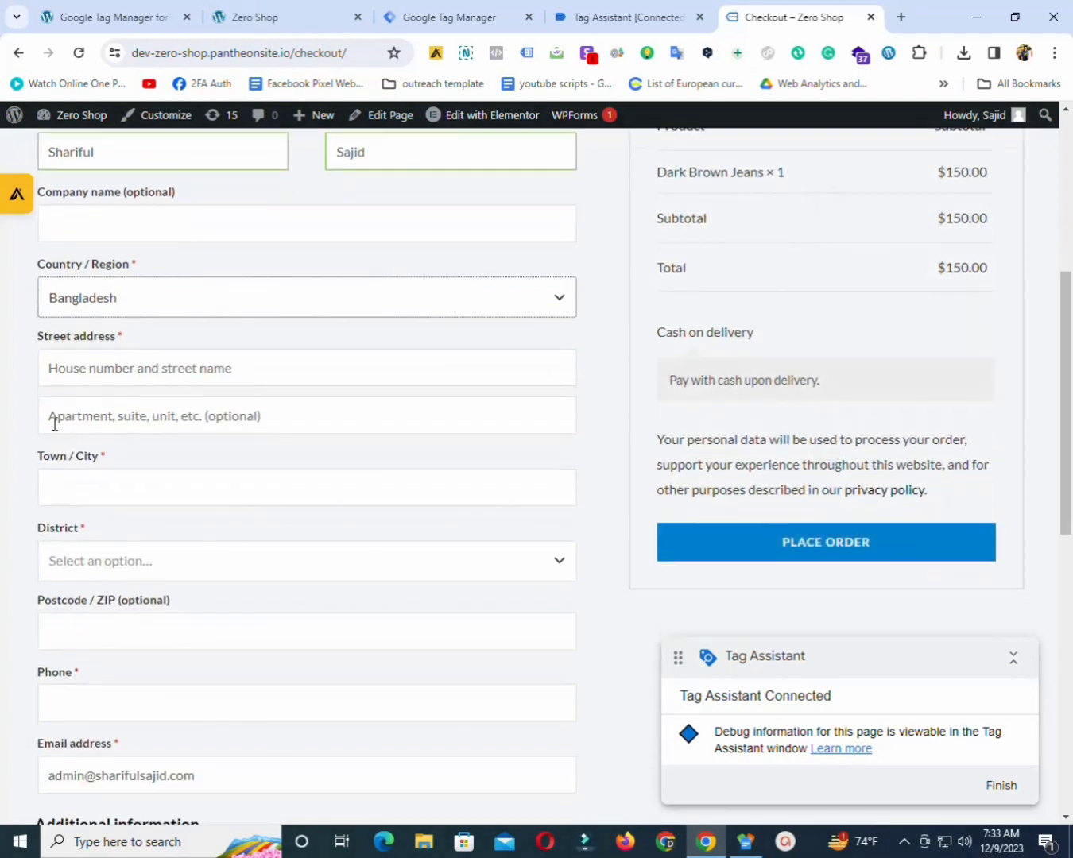
pyautogui.click(107, 480)
pyautogui.click(159, 539)
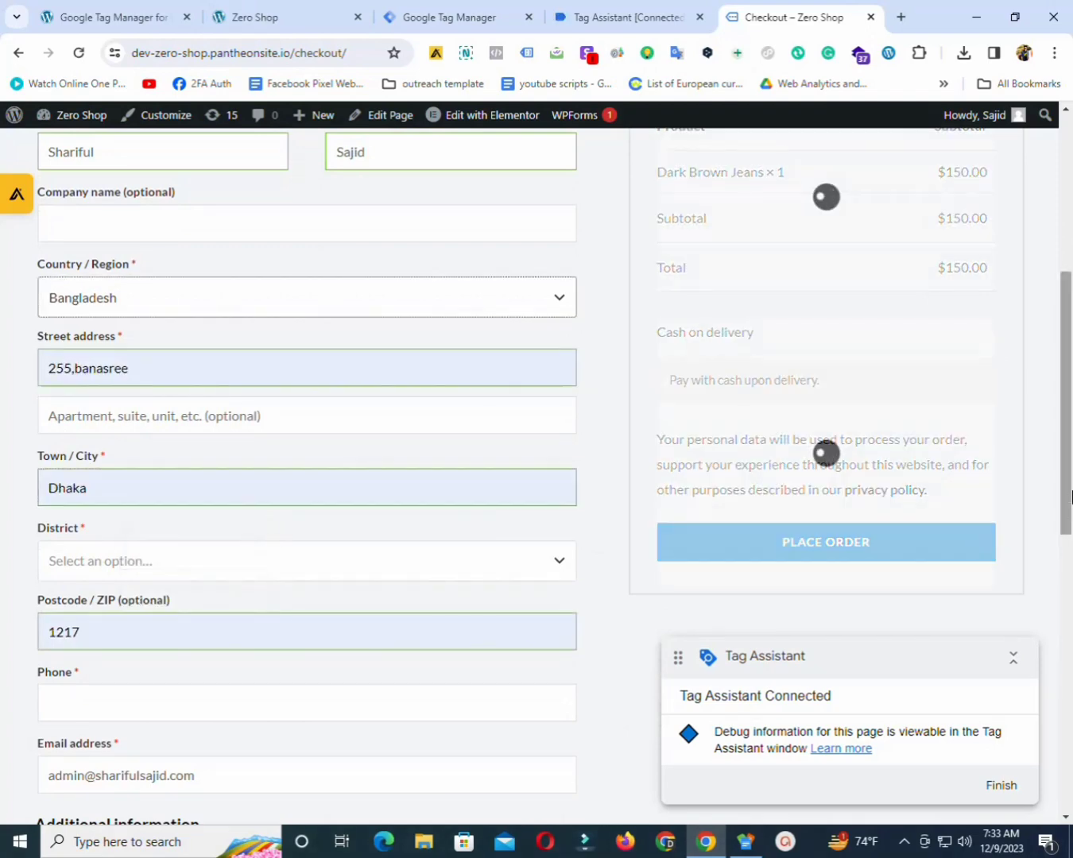
pyautogui.scroll(-2, 602, 548)
# Choose Dhaka as the district and fill in the phone number
pyautogui.click(194, 435)
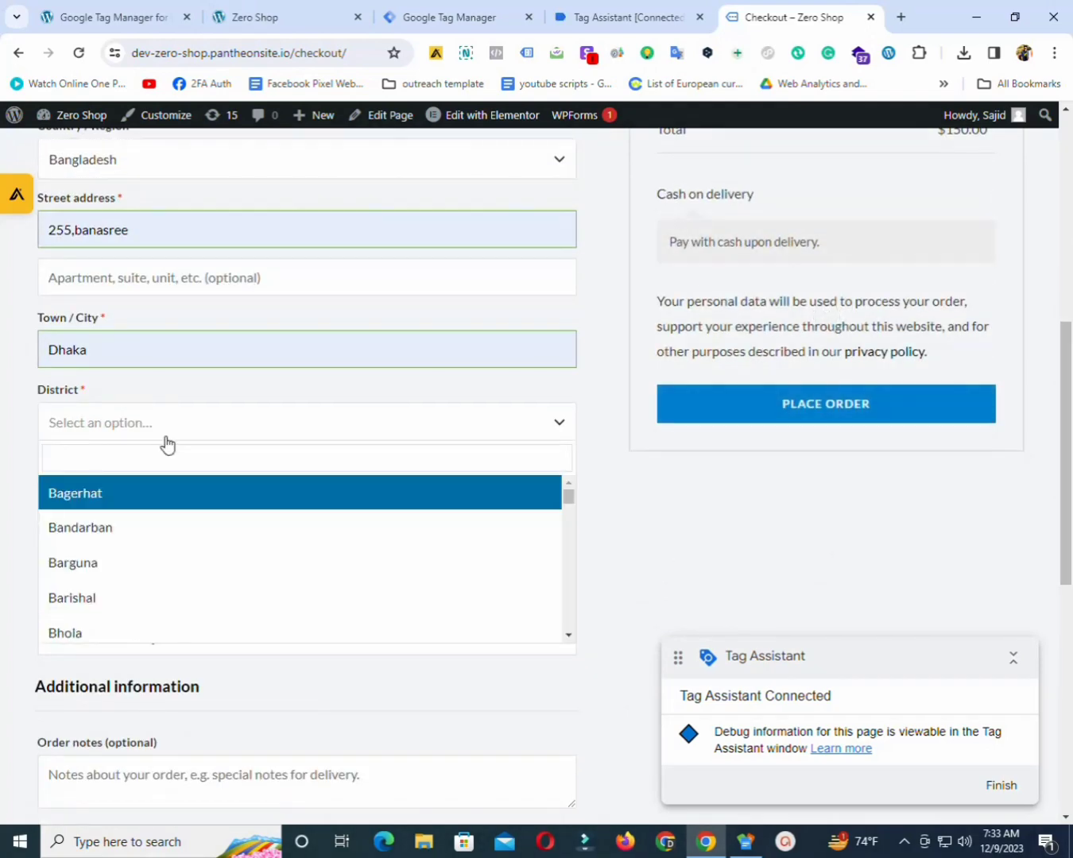
pyautogui.click(163, 442)
pyautogui.click(155, 442)
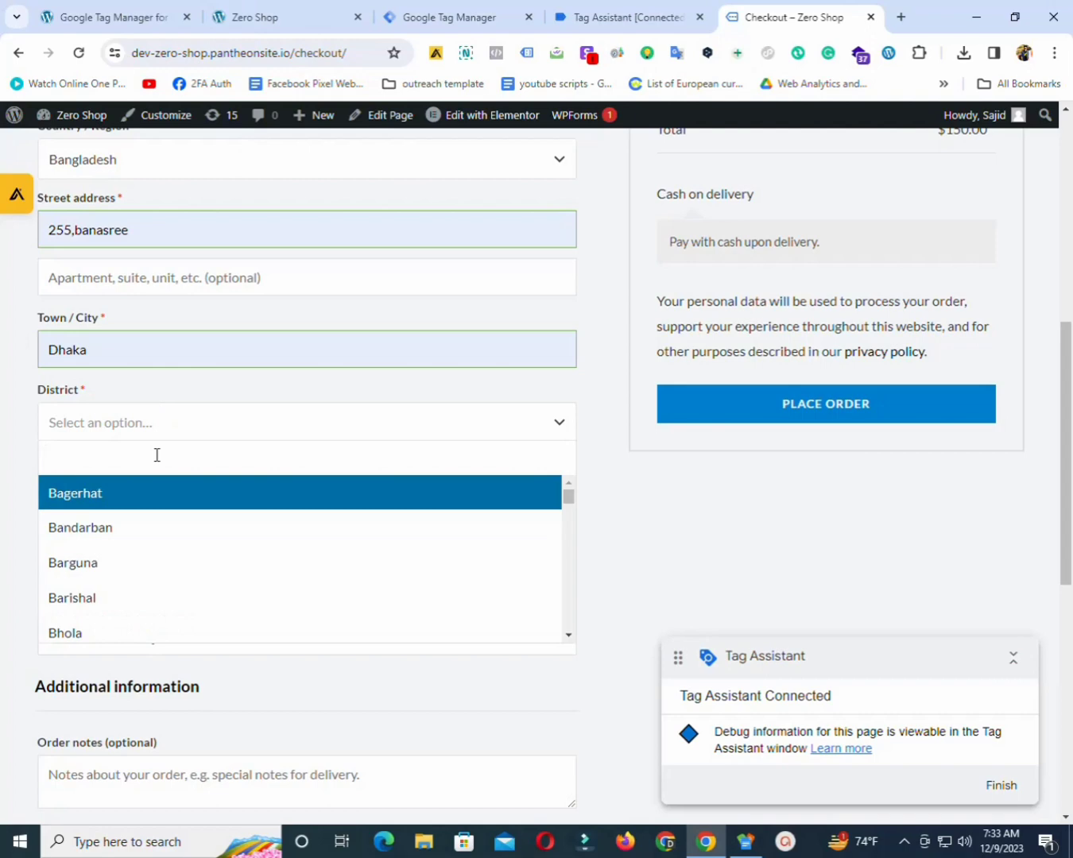
pyautogui.write('dhaka')
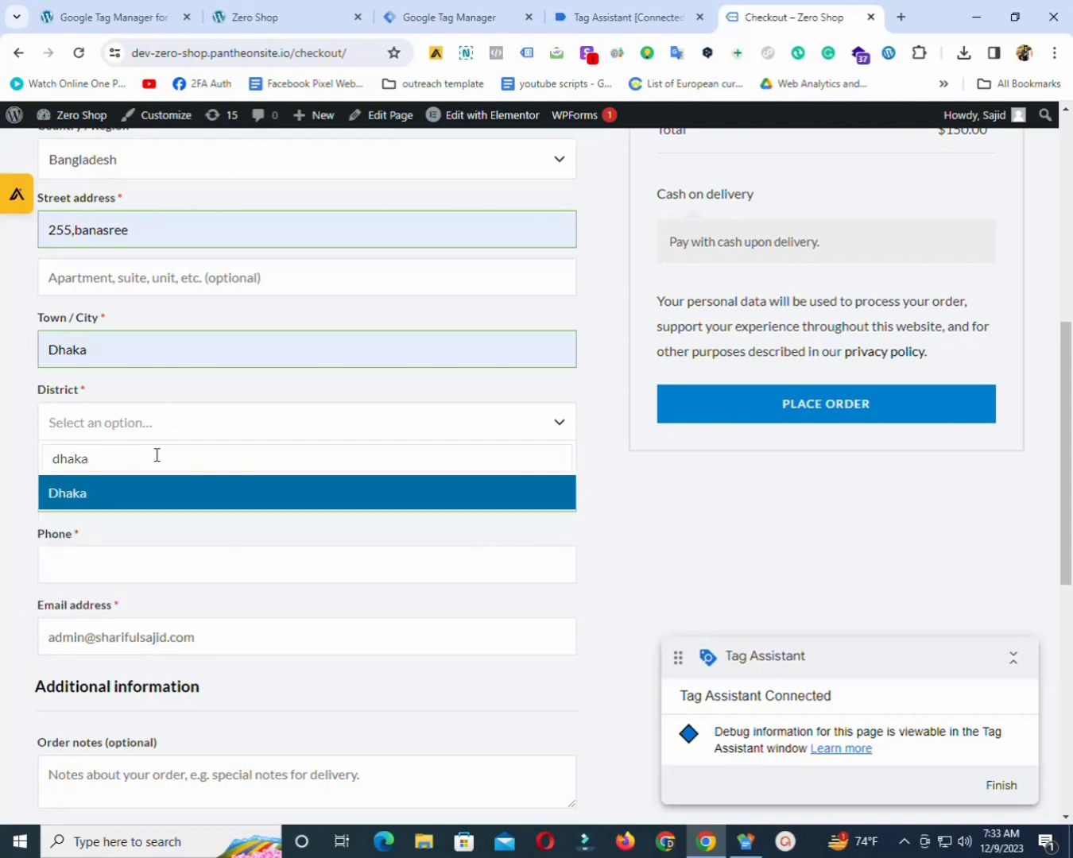
pyautogui.click(176, 494)
pyautogui.click(177, 560)
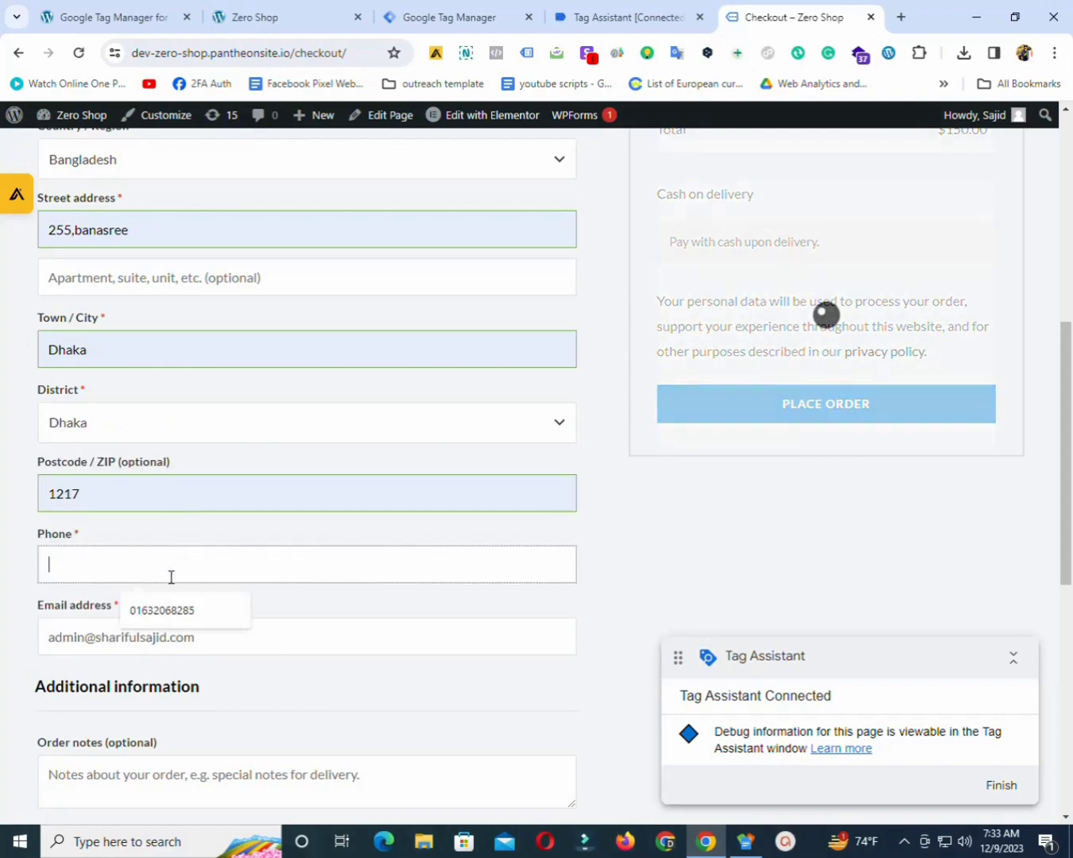
pyautogui.click(183, 616)
# Place the cash-on-delivery order and dismiss the browser's save-address prompt
pyautogui.moveTo(1066, 433); pyautogui.dragTo(1070, 616)
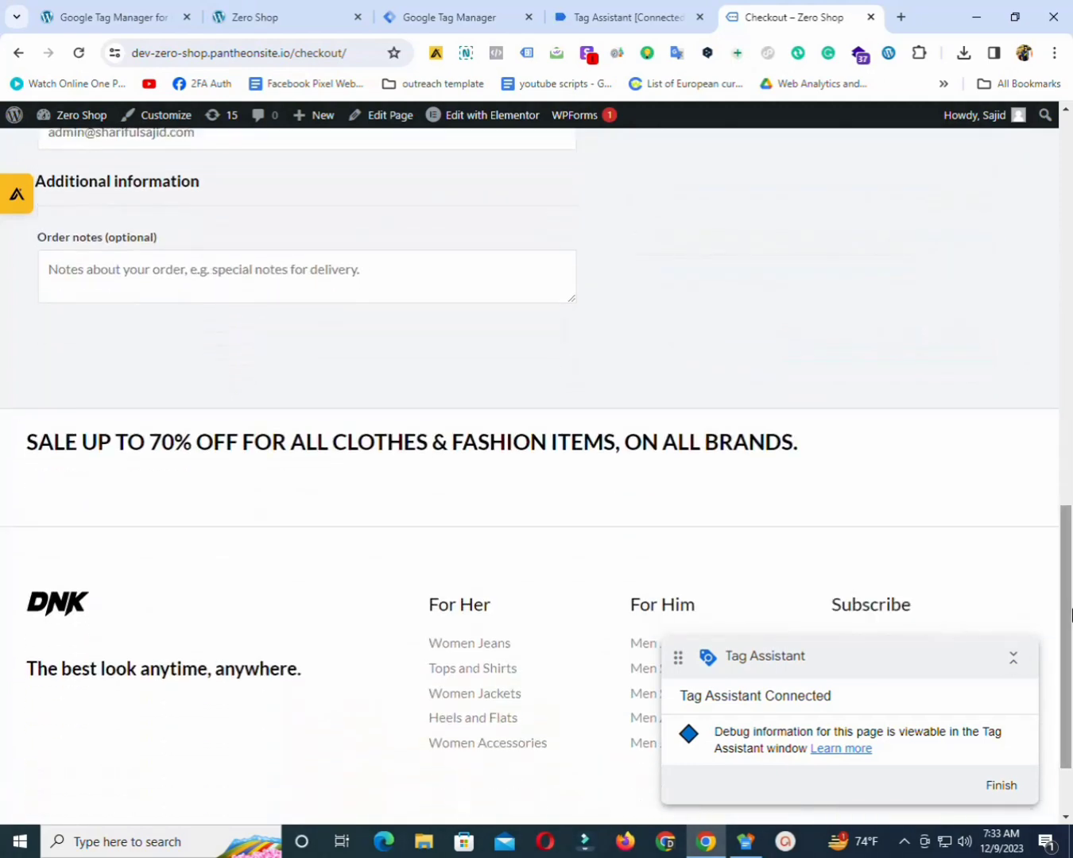
pyautogui.scroll(7, 1070, 616)
pyautogui.click(869, 479)
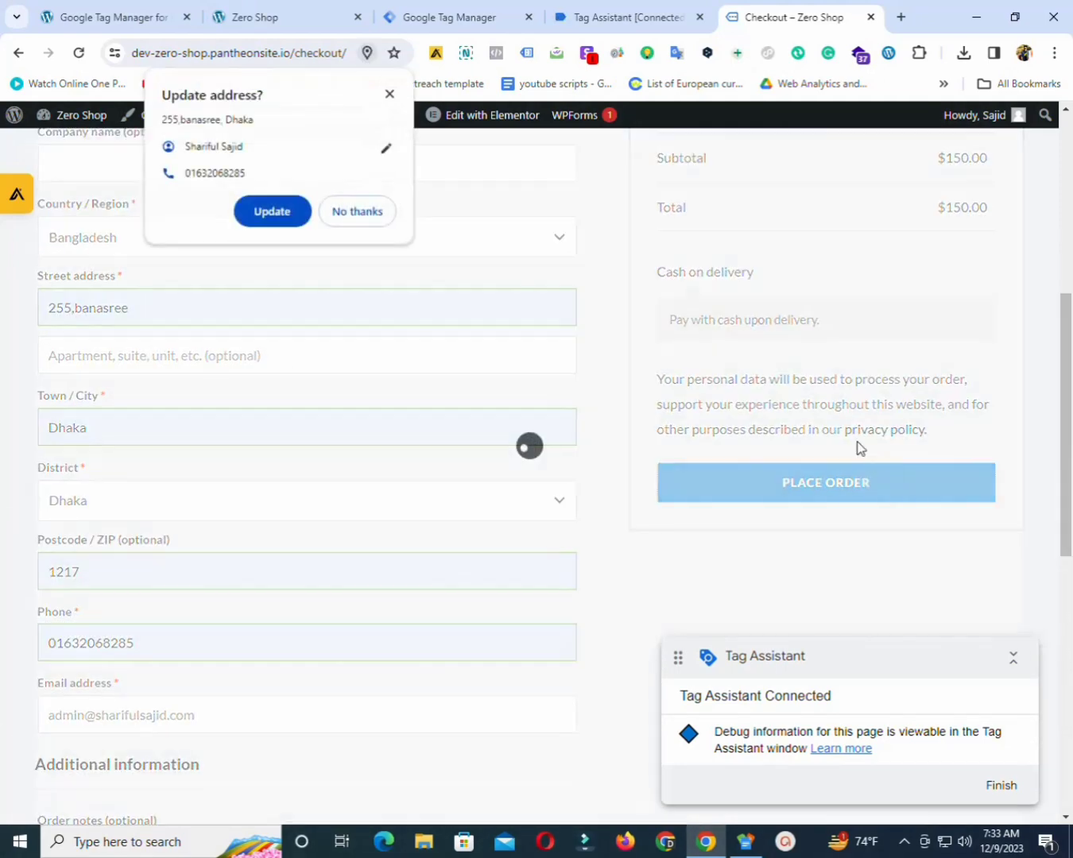
pyautogui.click(390, 93)
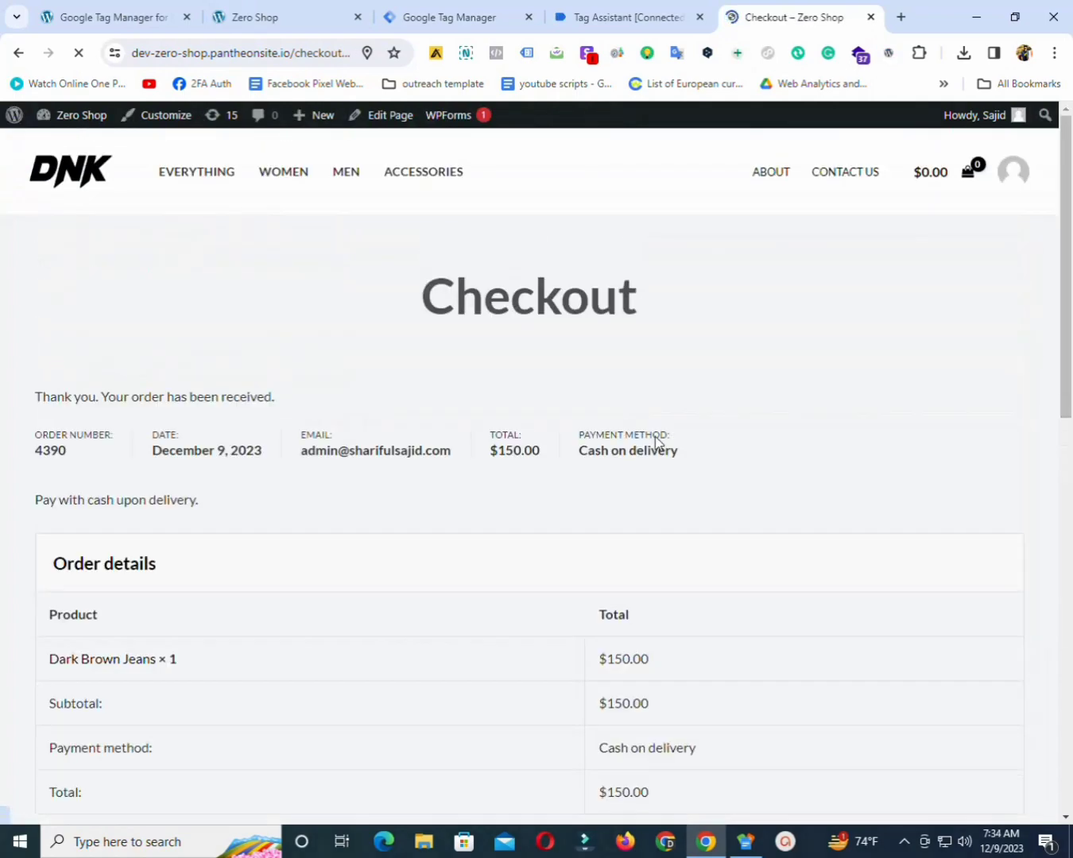
pyautogui.click(509, 14)
# Inspect the purchase event's data layer, noting its value of 150
pyautogui.click(575, 15)
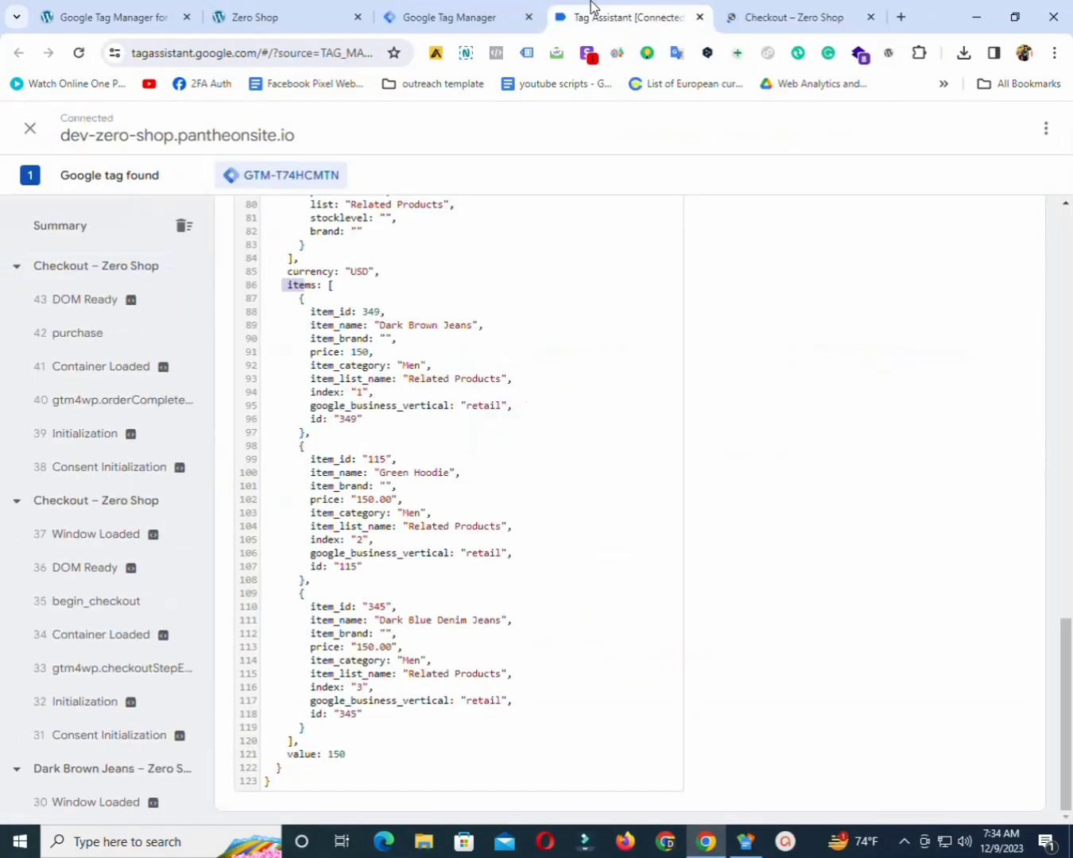
pyautogui.click(67, 360)
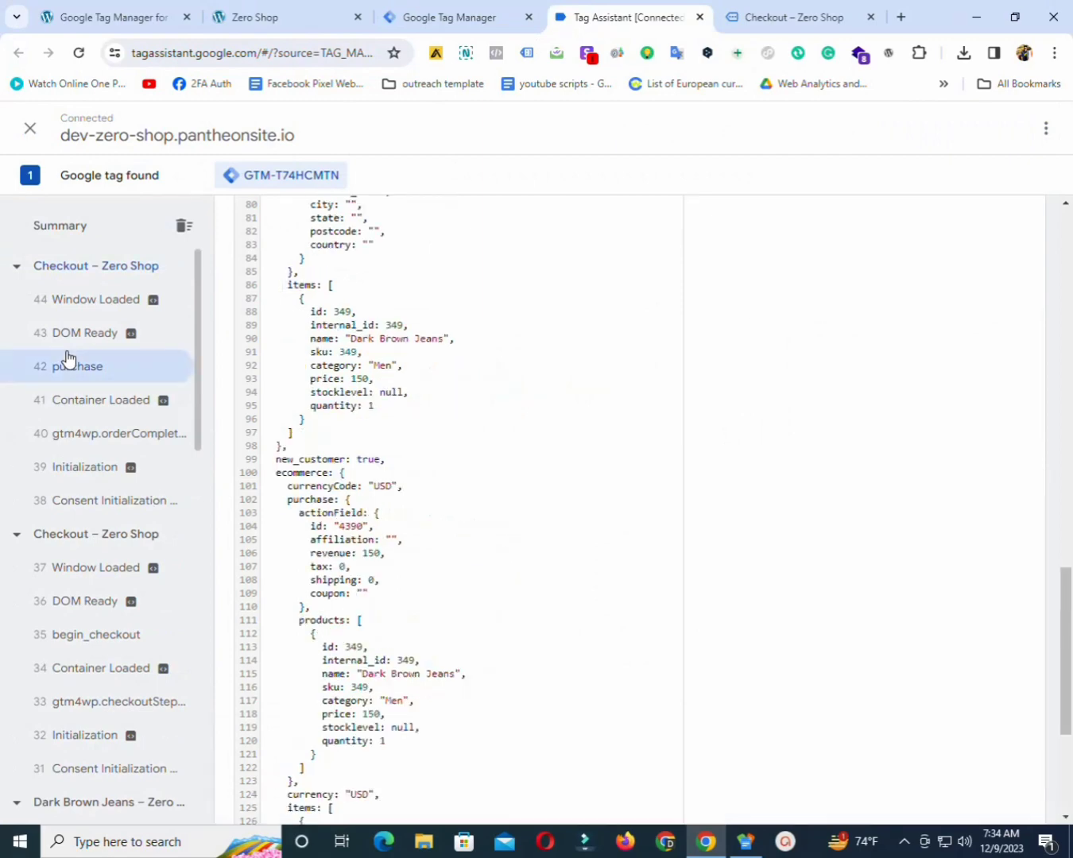
pyautogui.moveTo(1071, 658); pyautogui.dragTo(1067, 723)
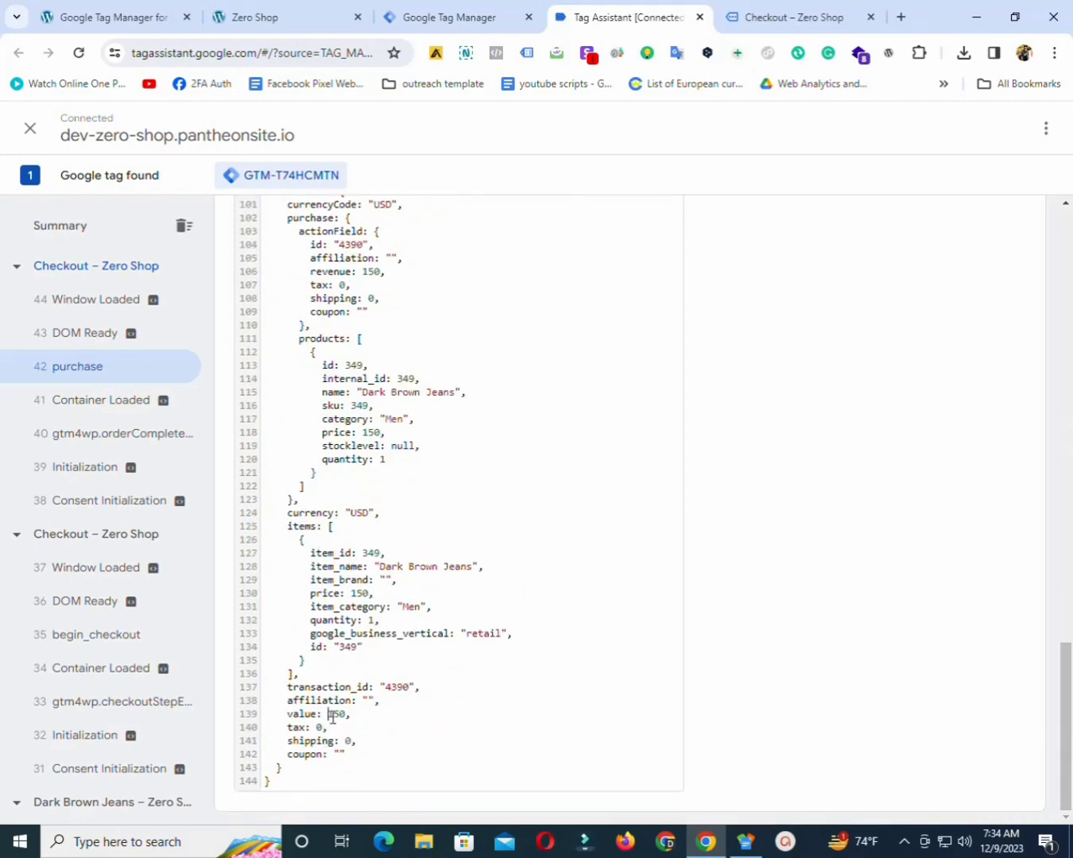
pyautogui.moveTo(329, 715); pyautogui.dragTo(345, 716)
# Review the begin_checkout, view_item and add_to_cart events' data layers
pyautogui.click(101, 642)
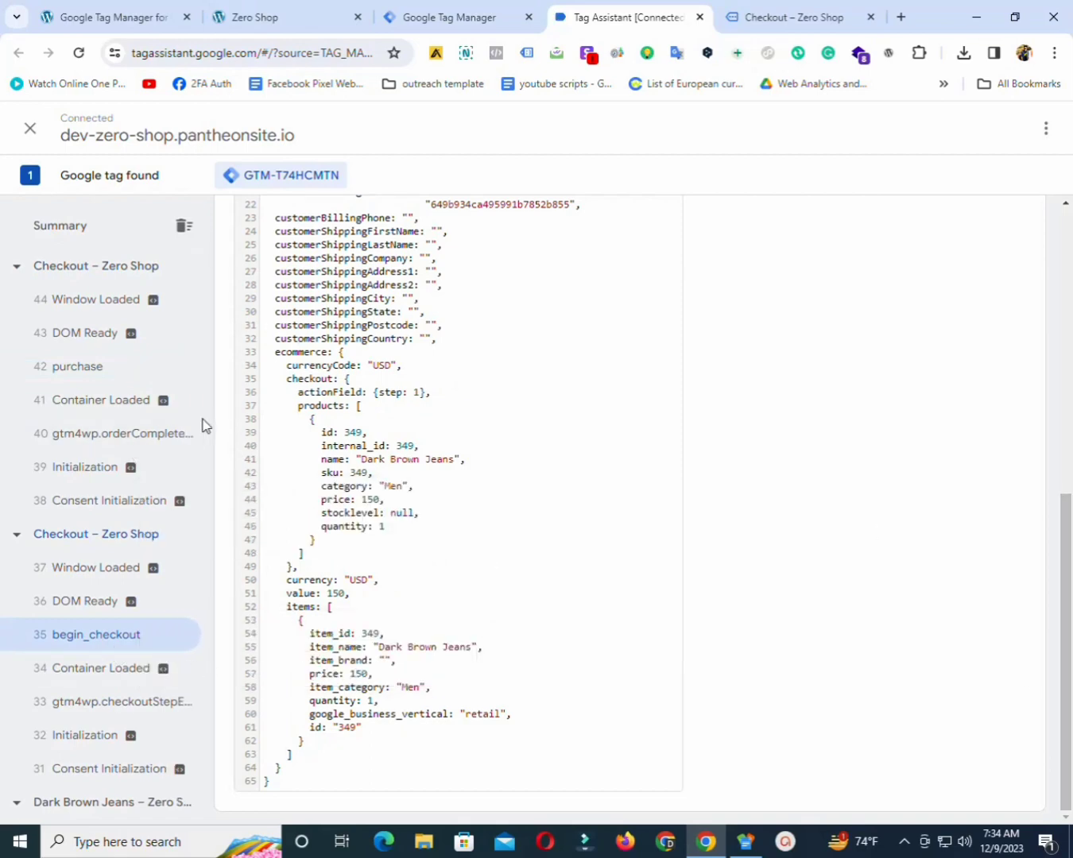
pyautogui.moveTo(205, 425); pyautogui.dragTo(210, 556)
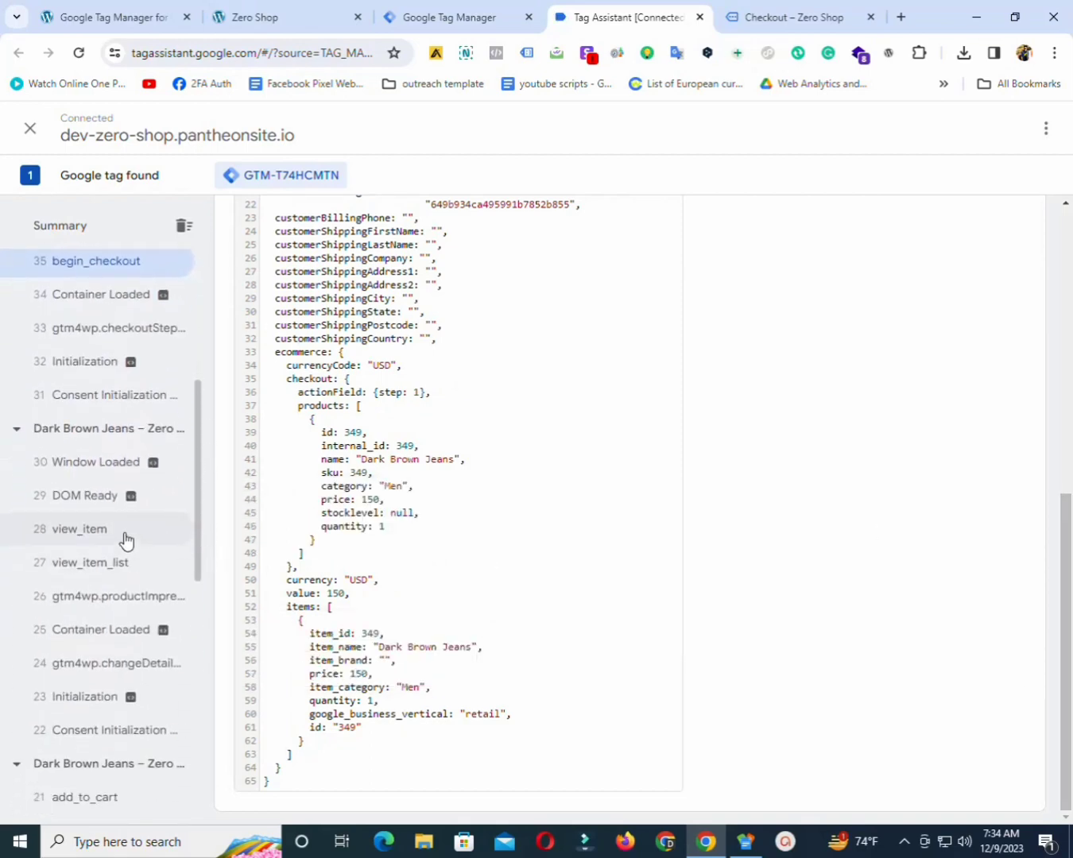
pyautogui.click(123, 532)
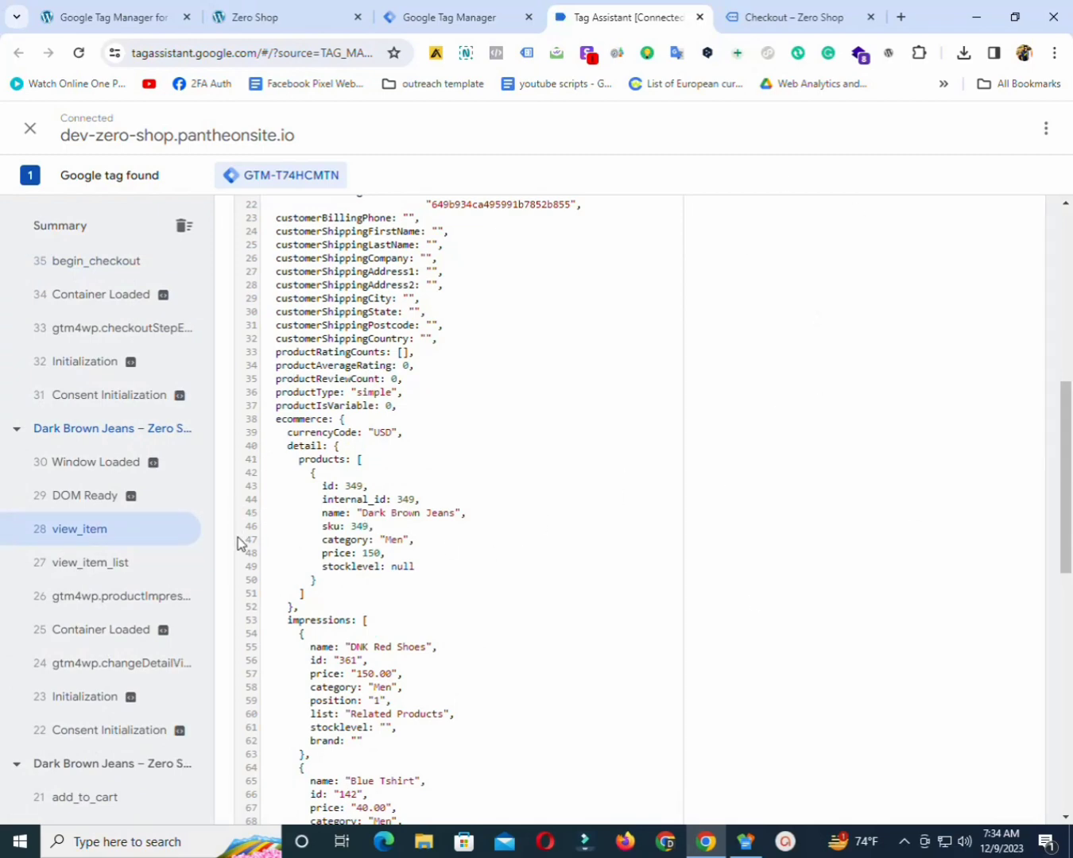
pyautogui.click(105, 799)
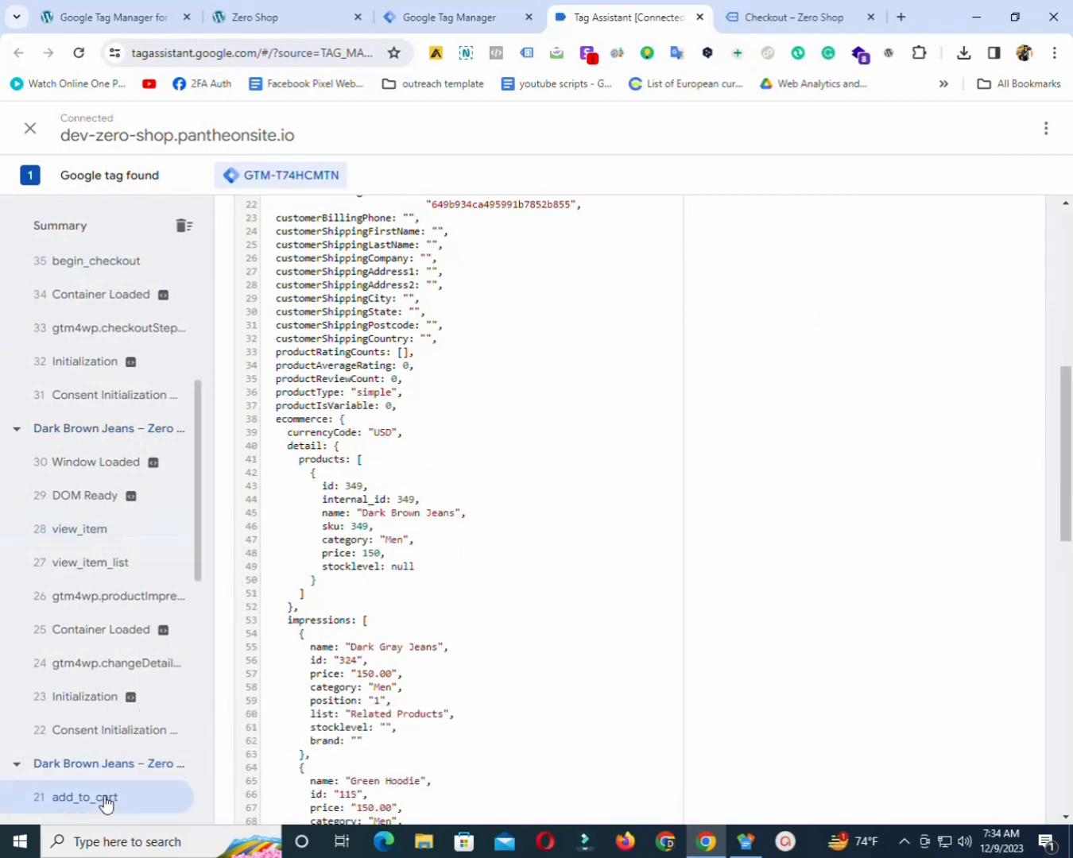
pyautogui.moveTo(1069, 527); pyautogui.dragTo(1069, 371)
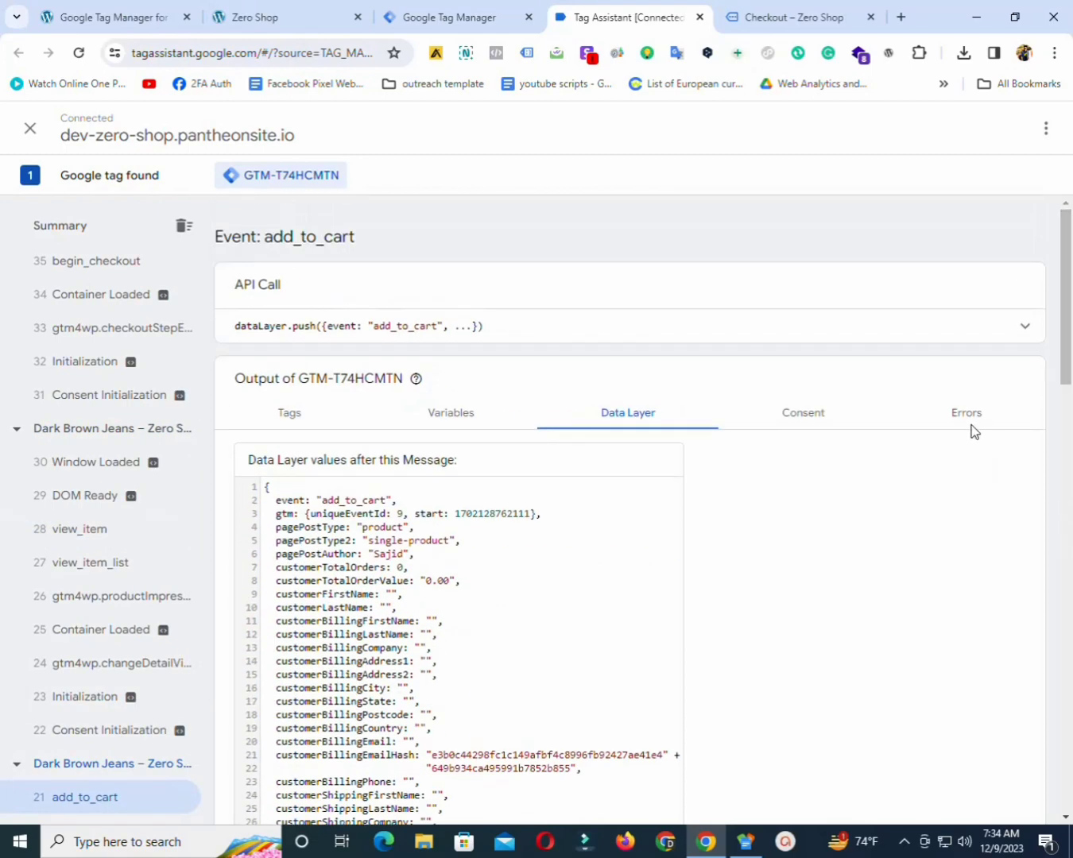
# Bring back the Zero Shop order-received page for the $150 Dark Brown Jeans cash-on-delivery order
pyautogui.click(791, 6)
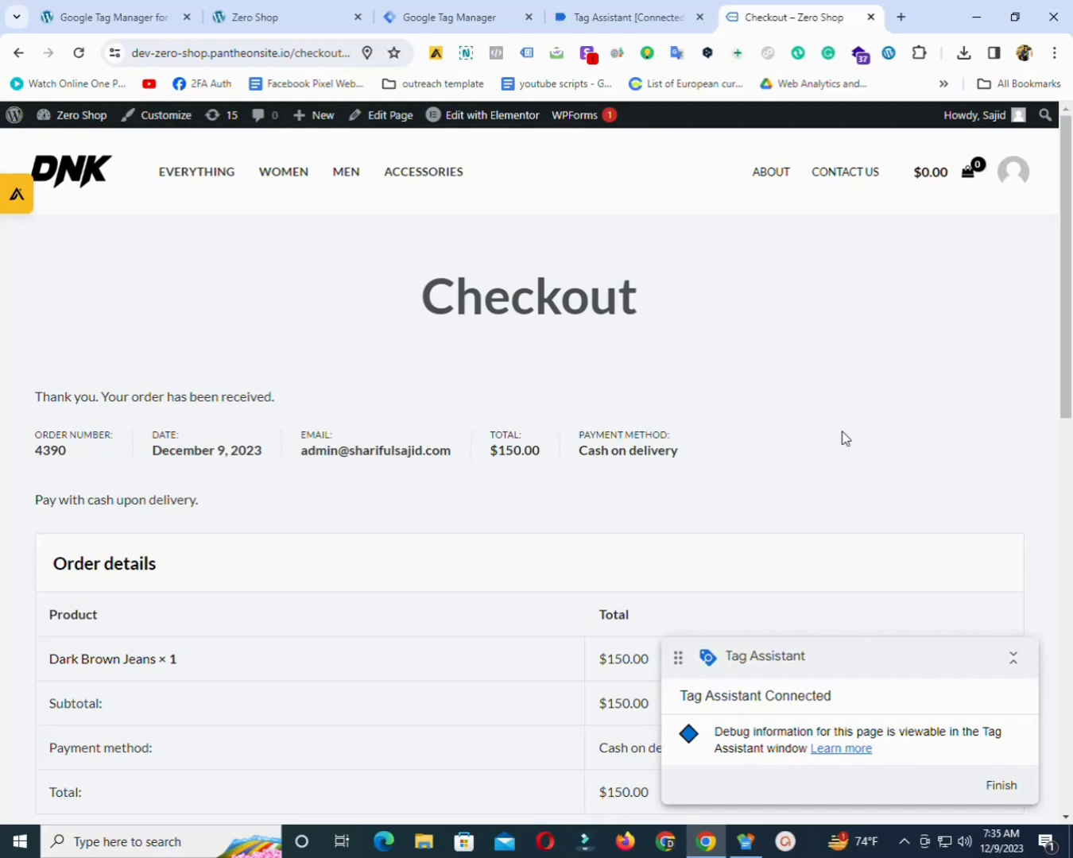
pyautogui.click(777, 848)
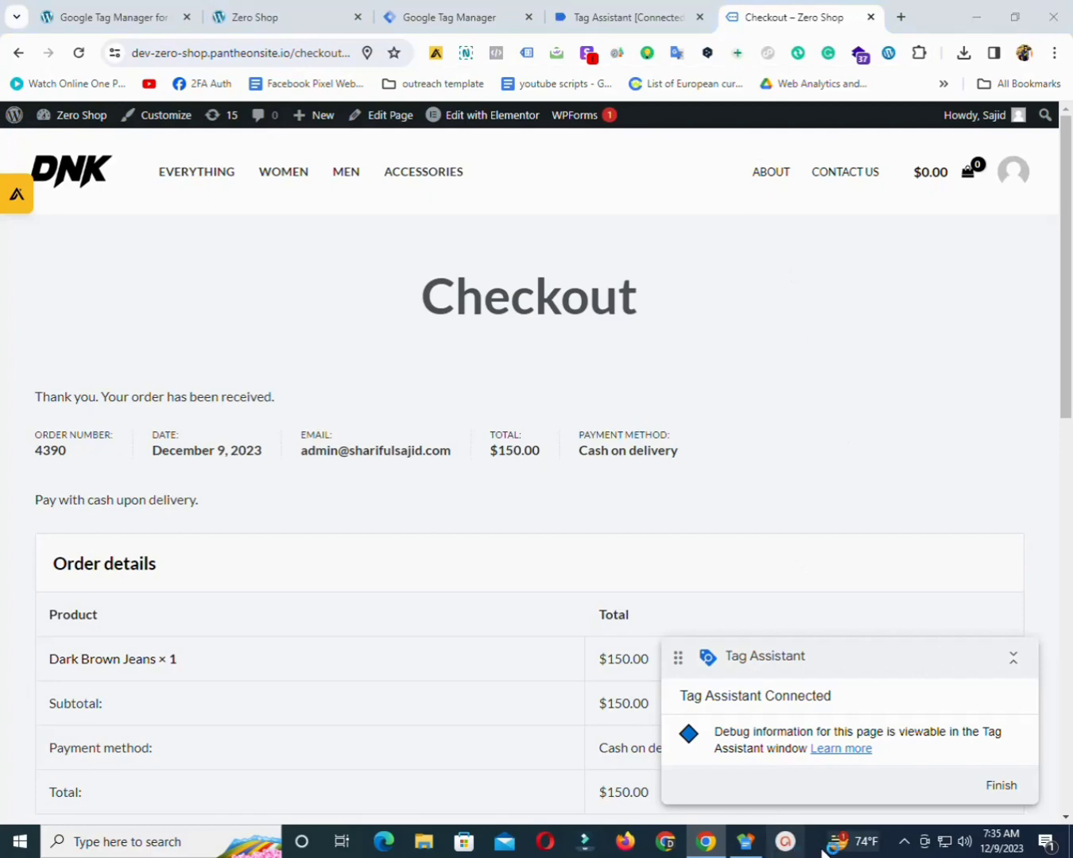
pyautogui.click(925, 841)
pyautogui.click(904, 841)
pyautogui.click(936, 809)
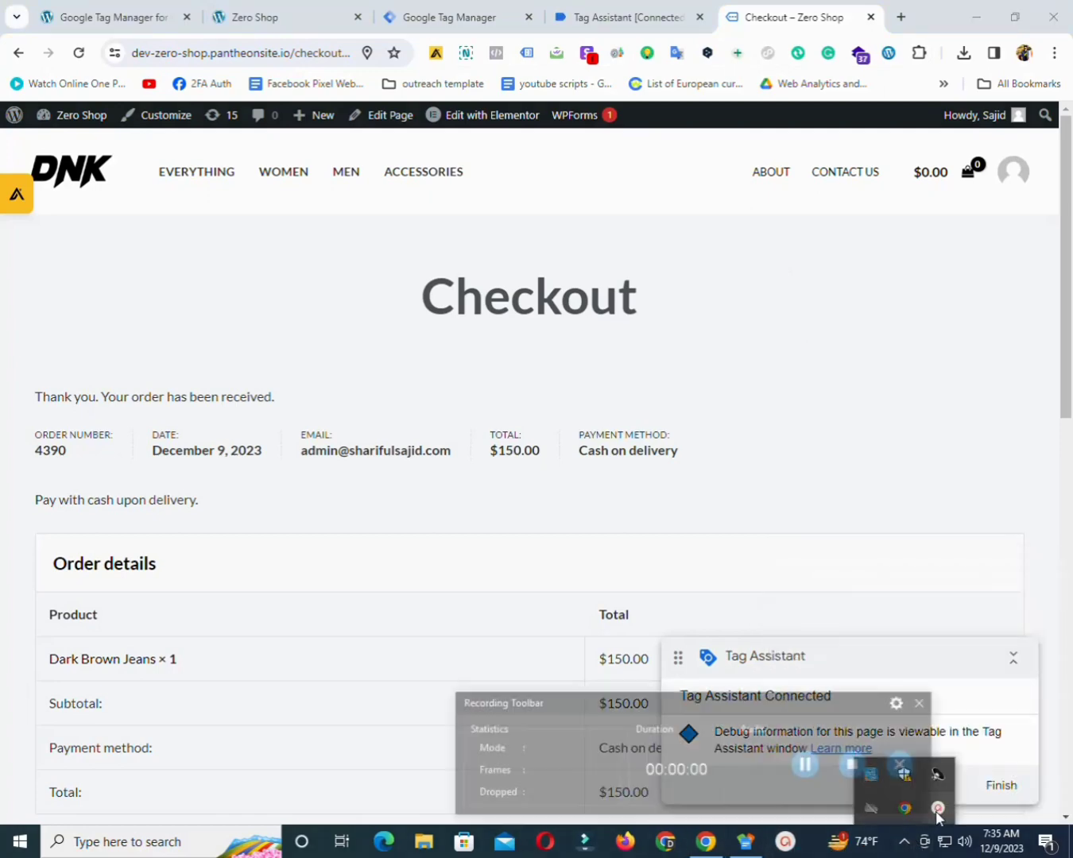